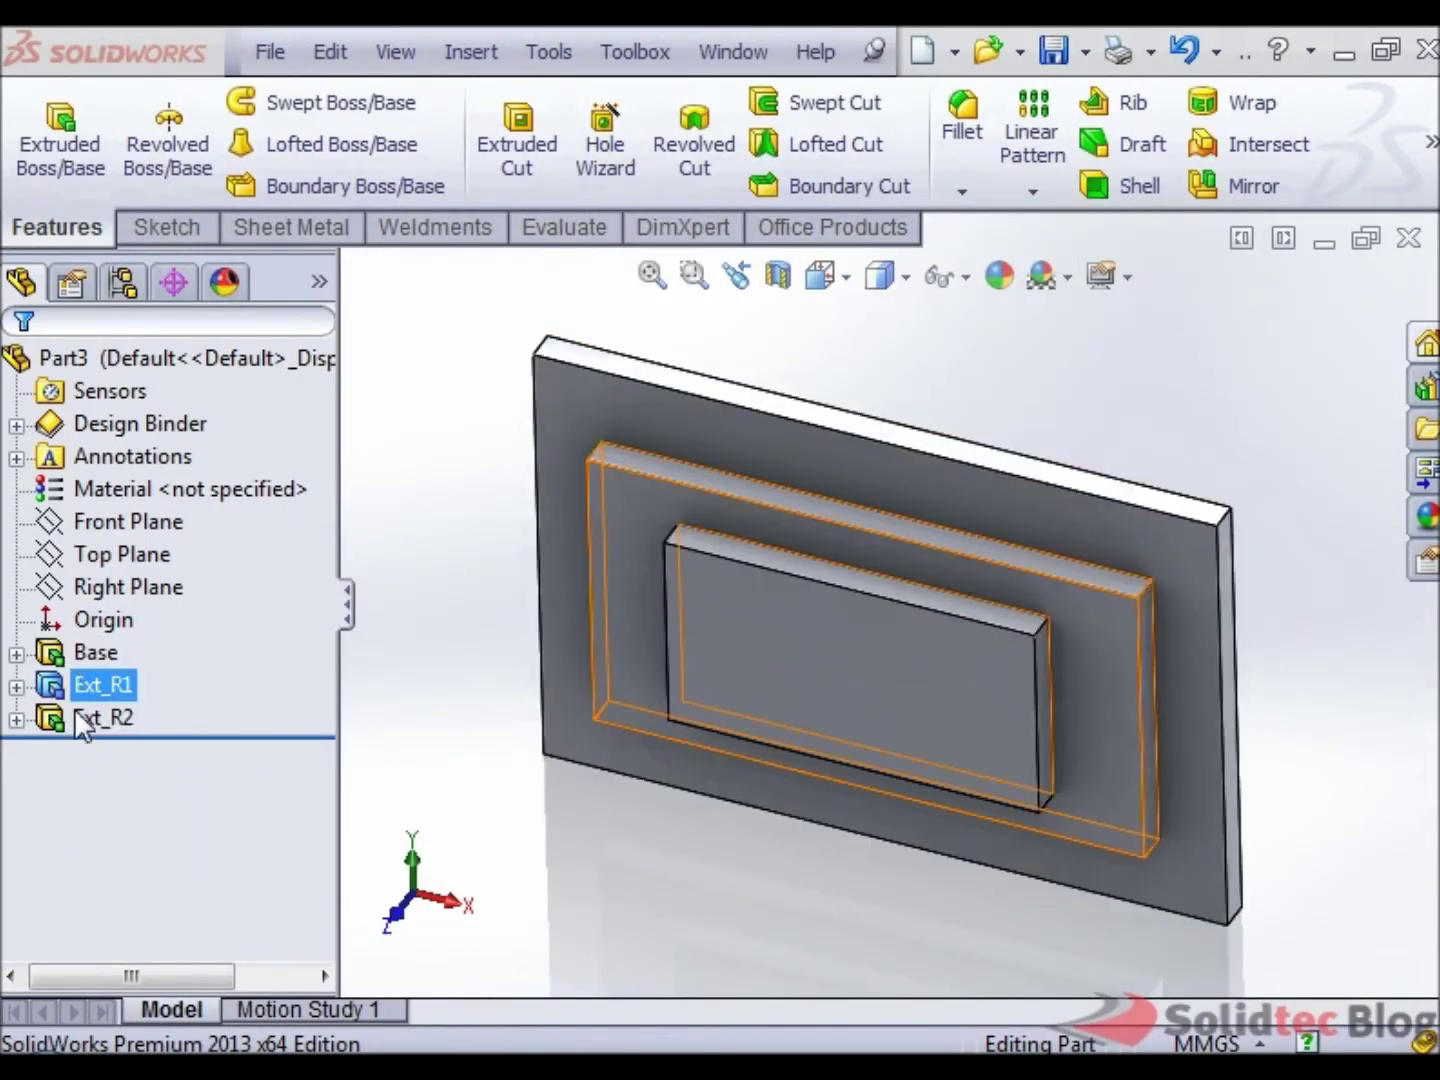
left_click(87, 655, "ctrl")
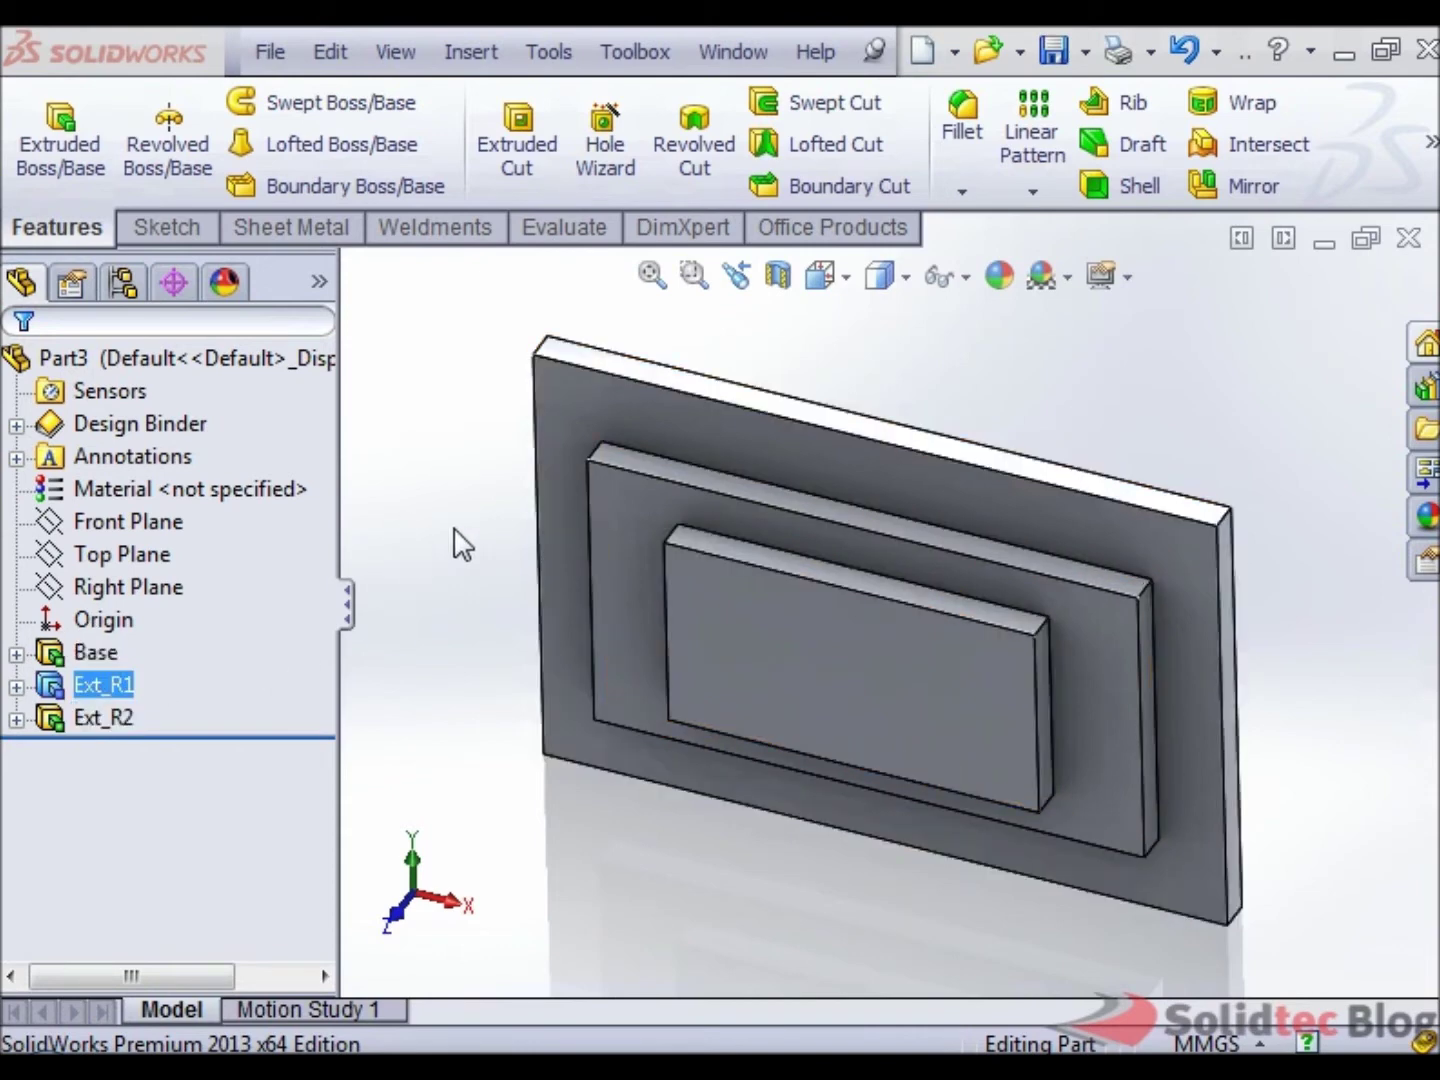
left_click(79, 657)
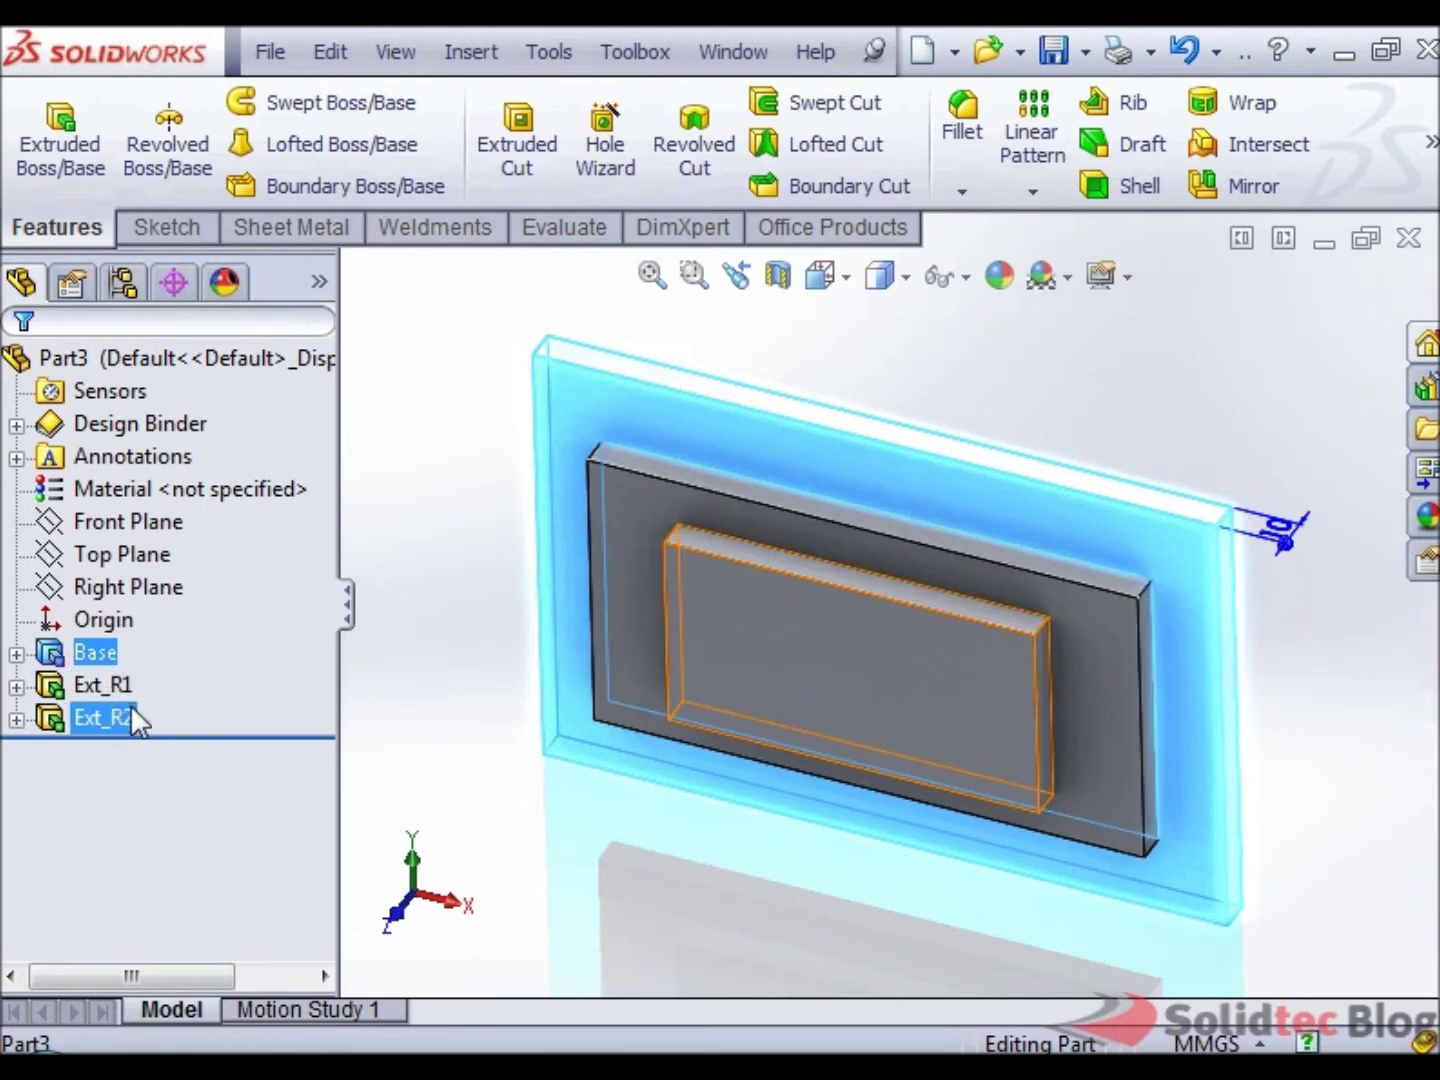
left_click(419, 701)
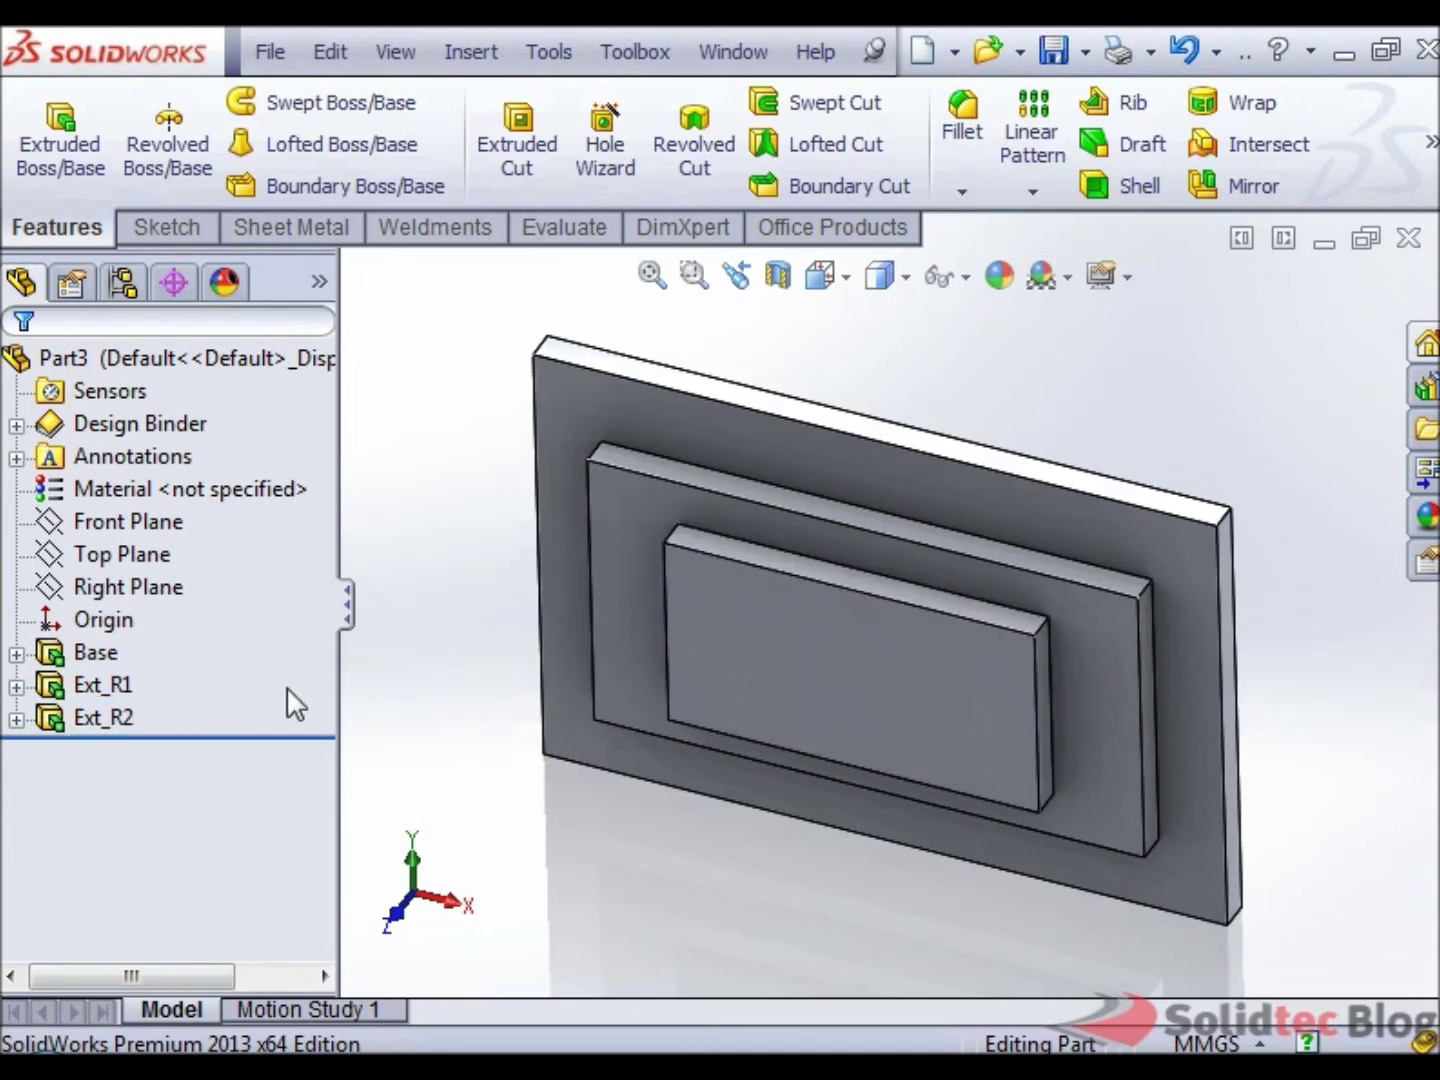
Step: Expand Ext_R2 and Ext_R1, open Sketch3 for editing to compare it with Sketch2, and exit the sketch
left_click(16, 718)
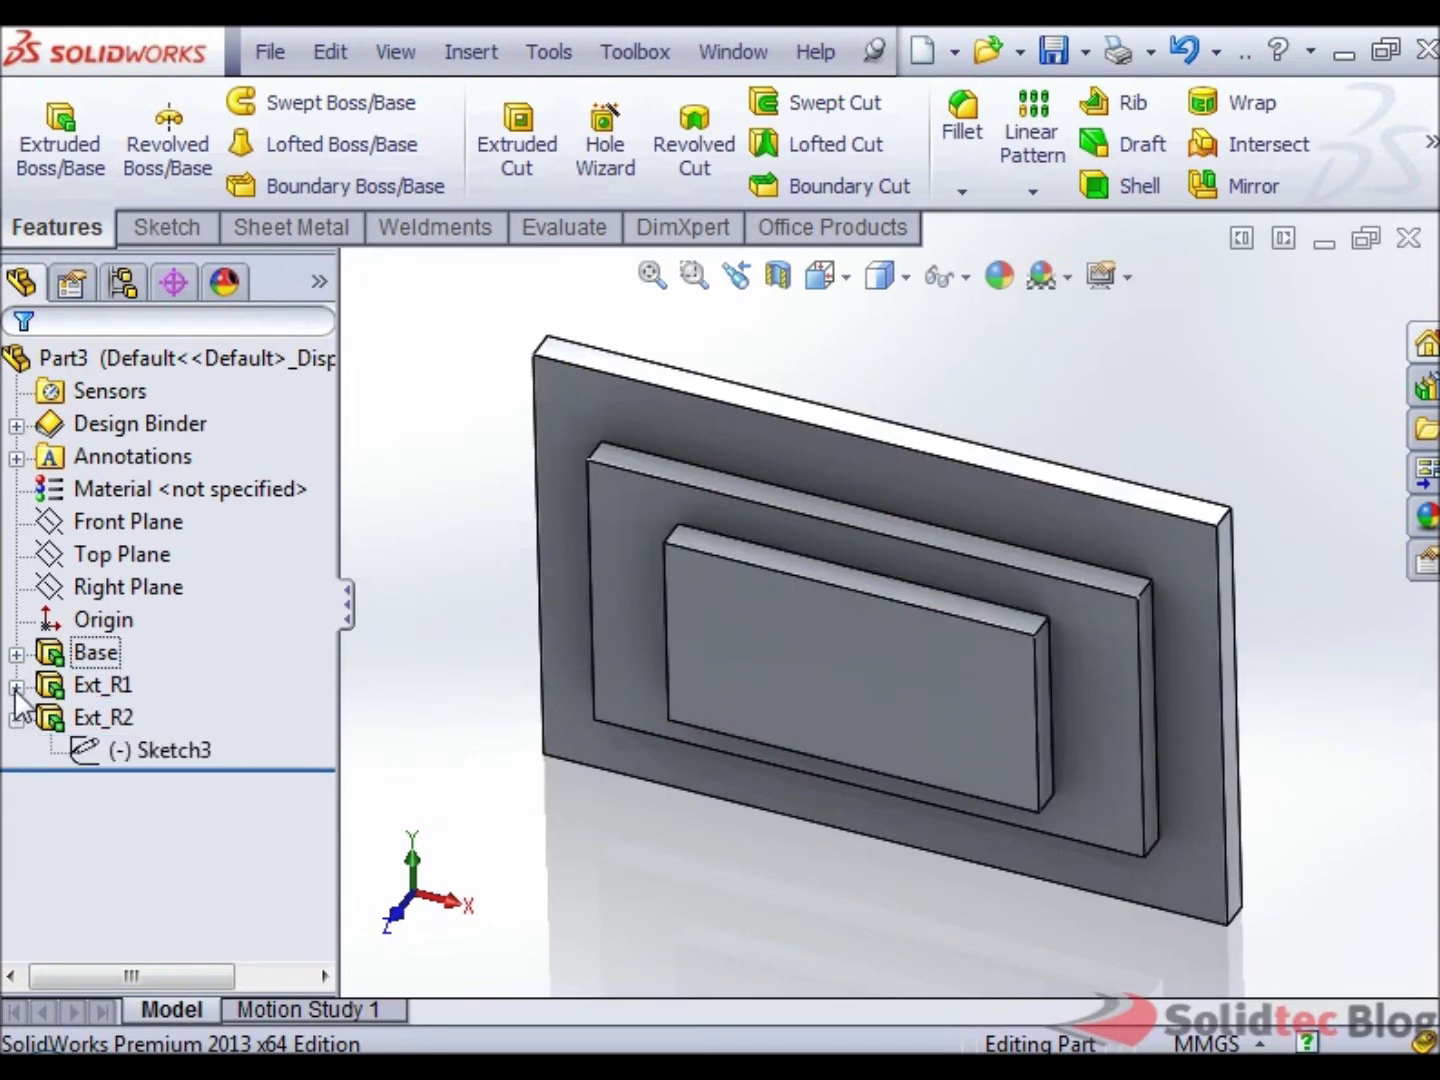
left_click(16, 686)
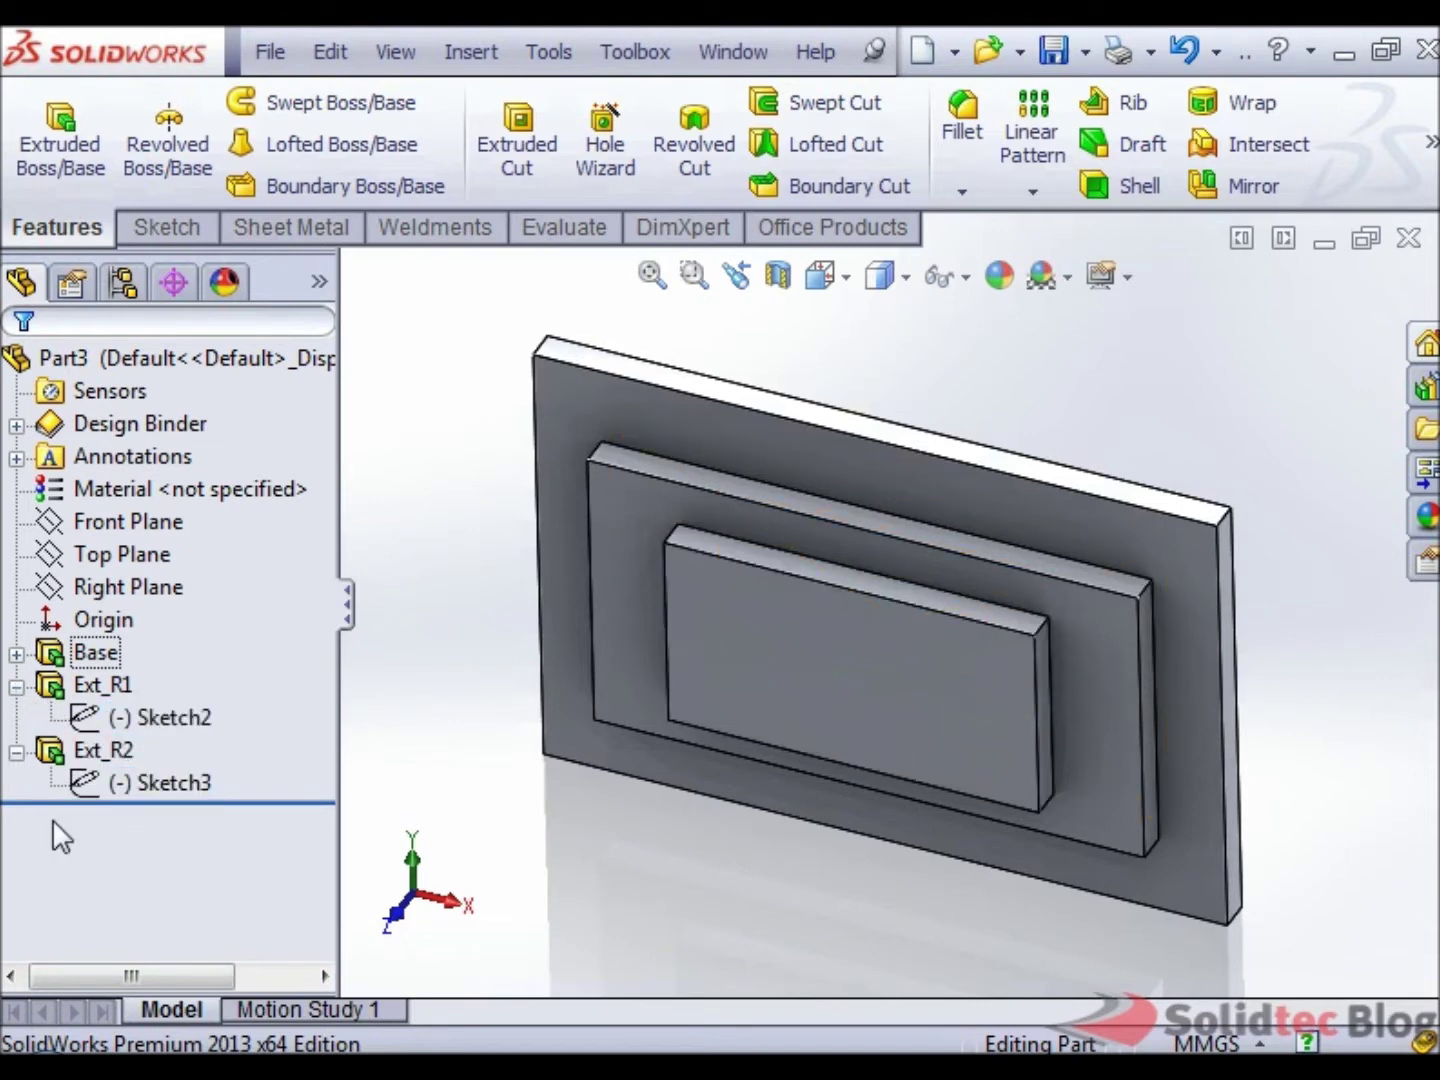
left_click(168, 780)
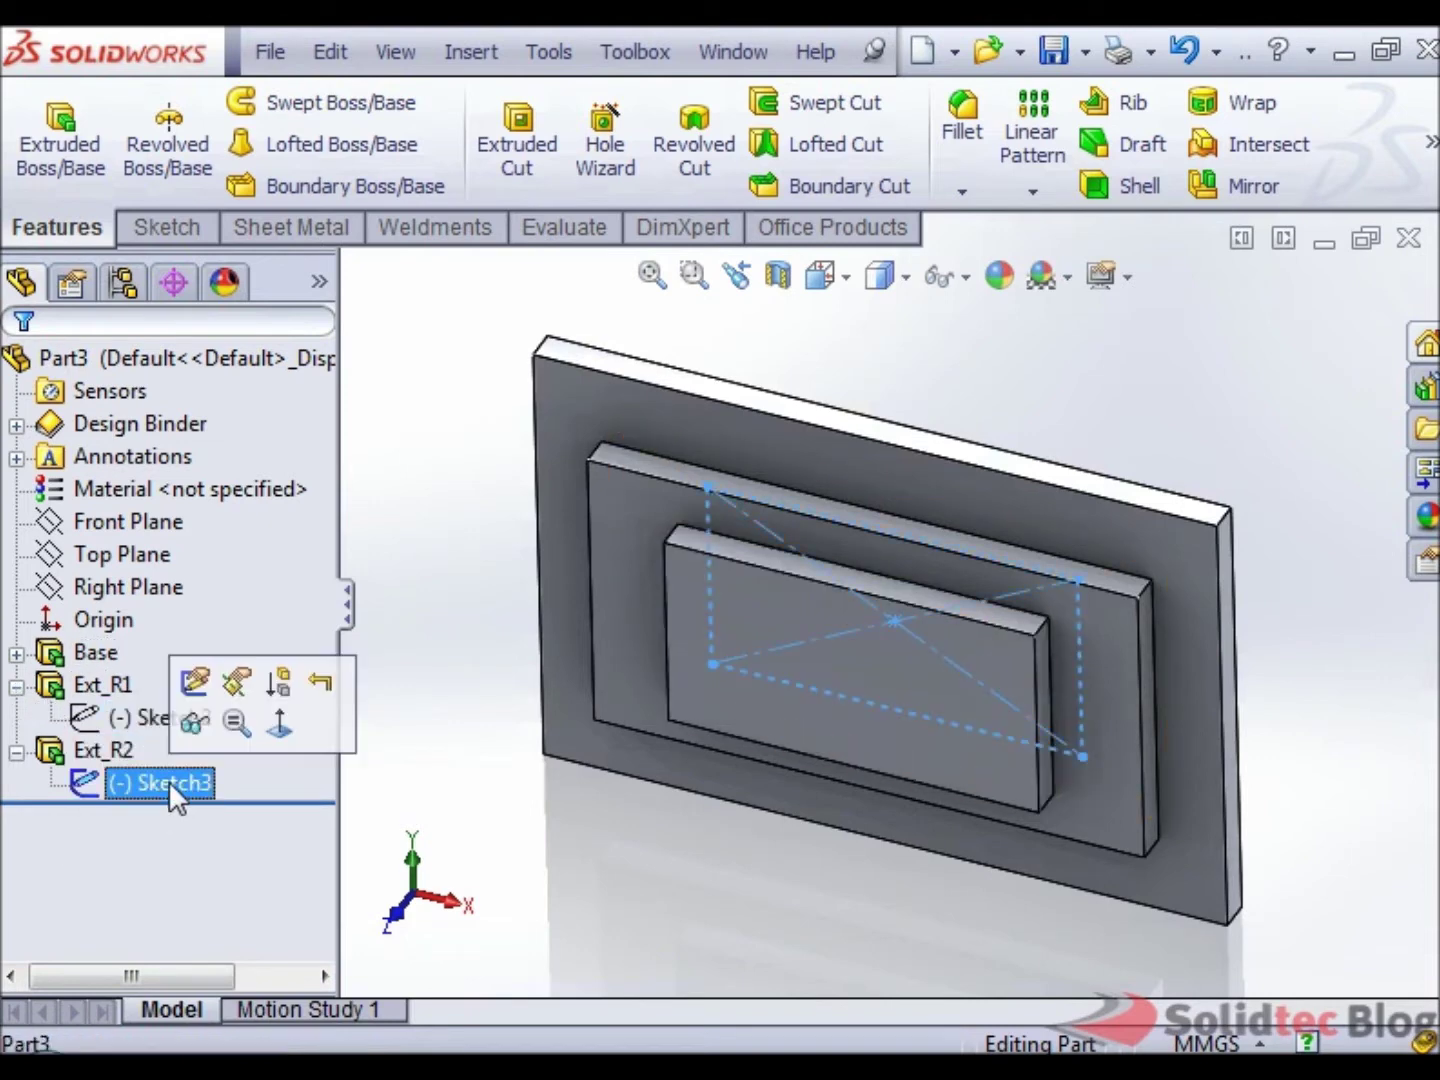
left_click(195, 684)
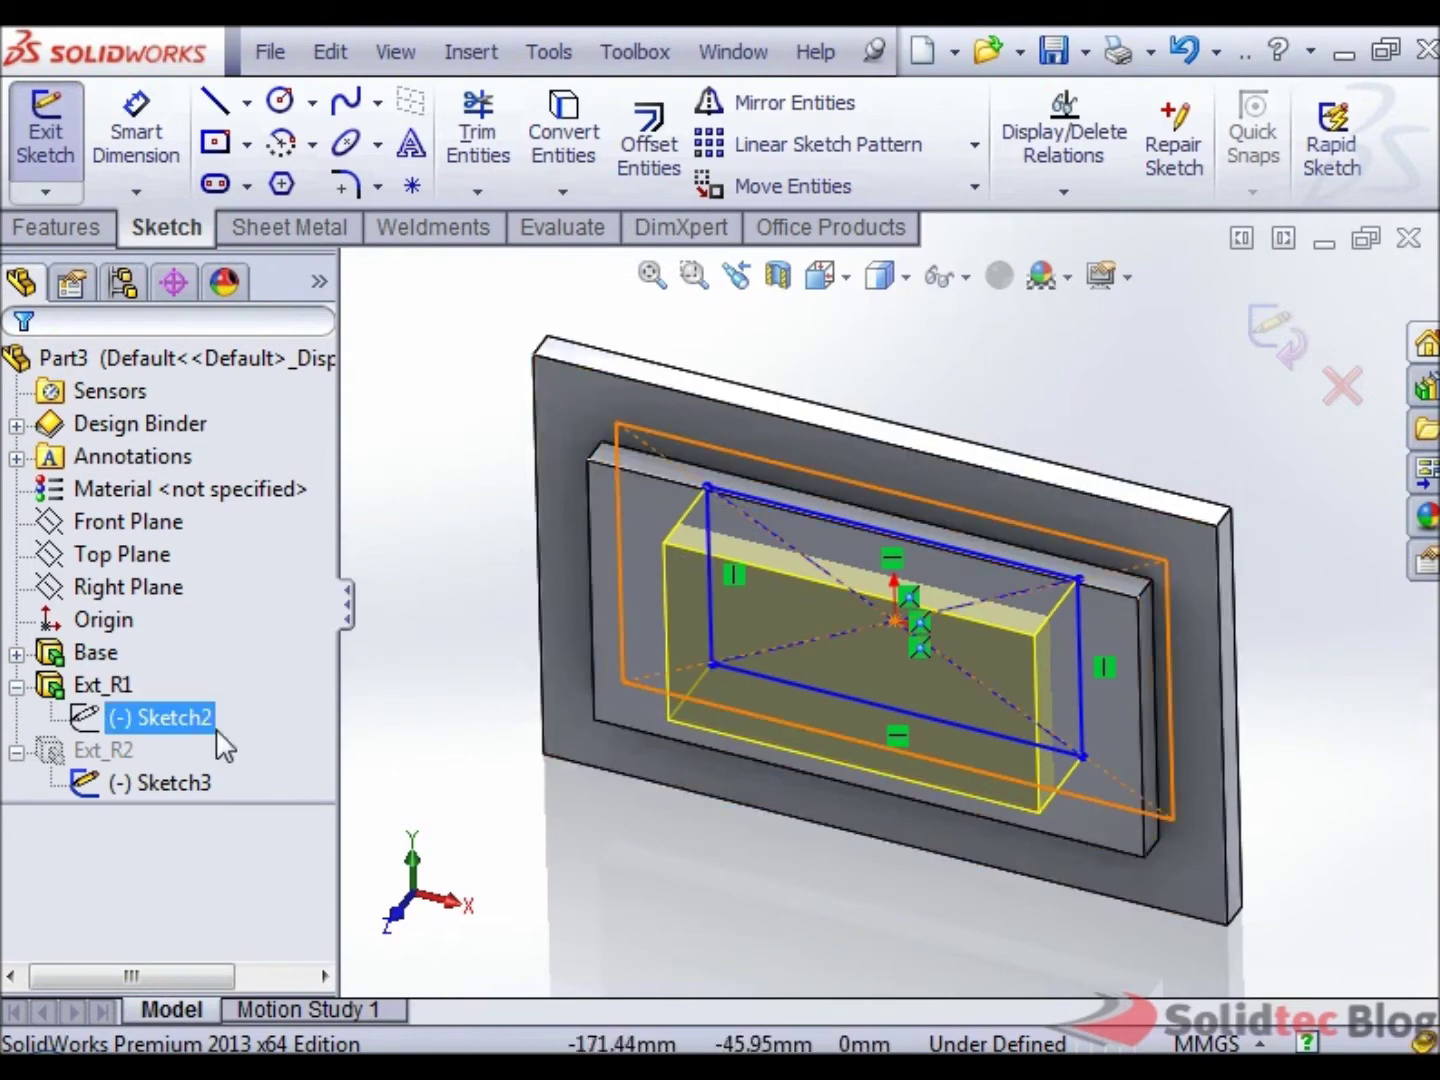
left_click(1272, 335)
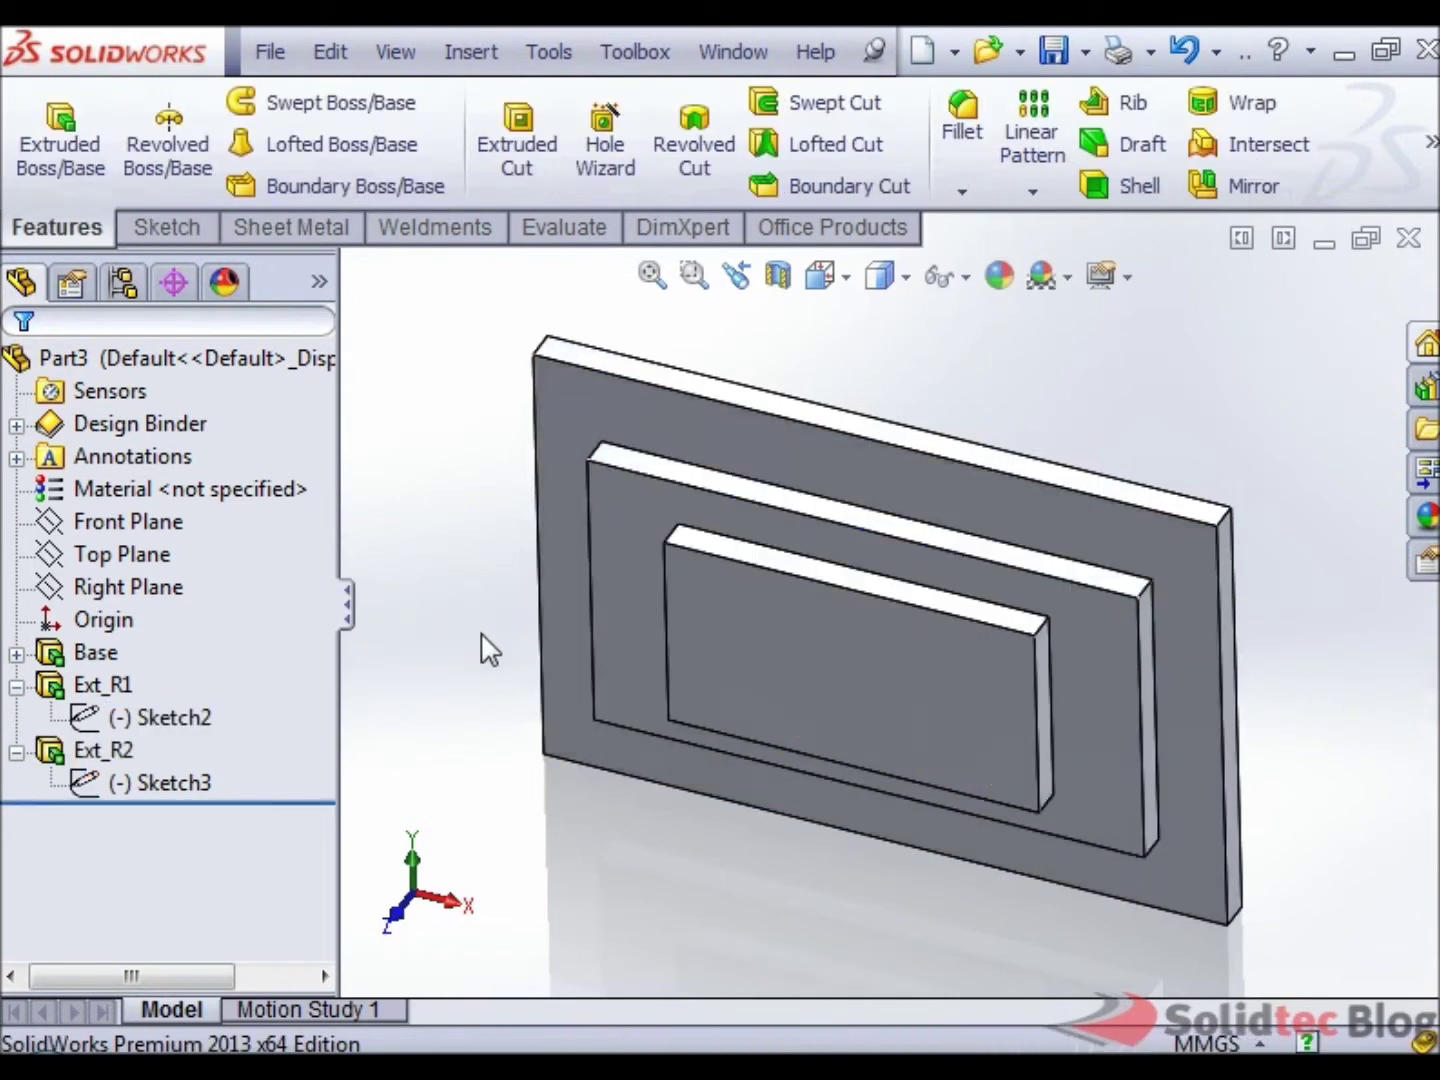
Step: Reorder the Ext_R2 feature so it comes directly after Base and before Ext_R1
left_click(110, 749)
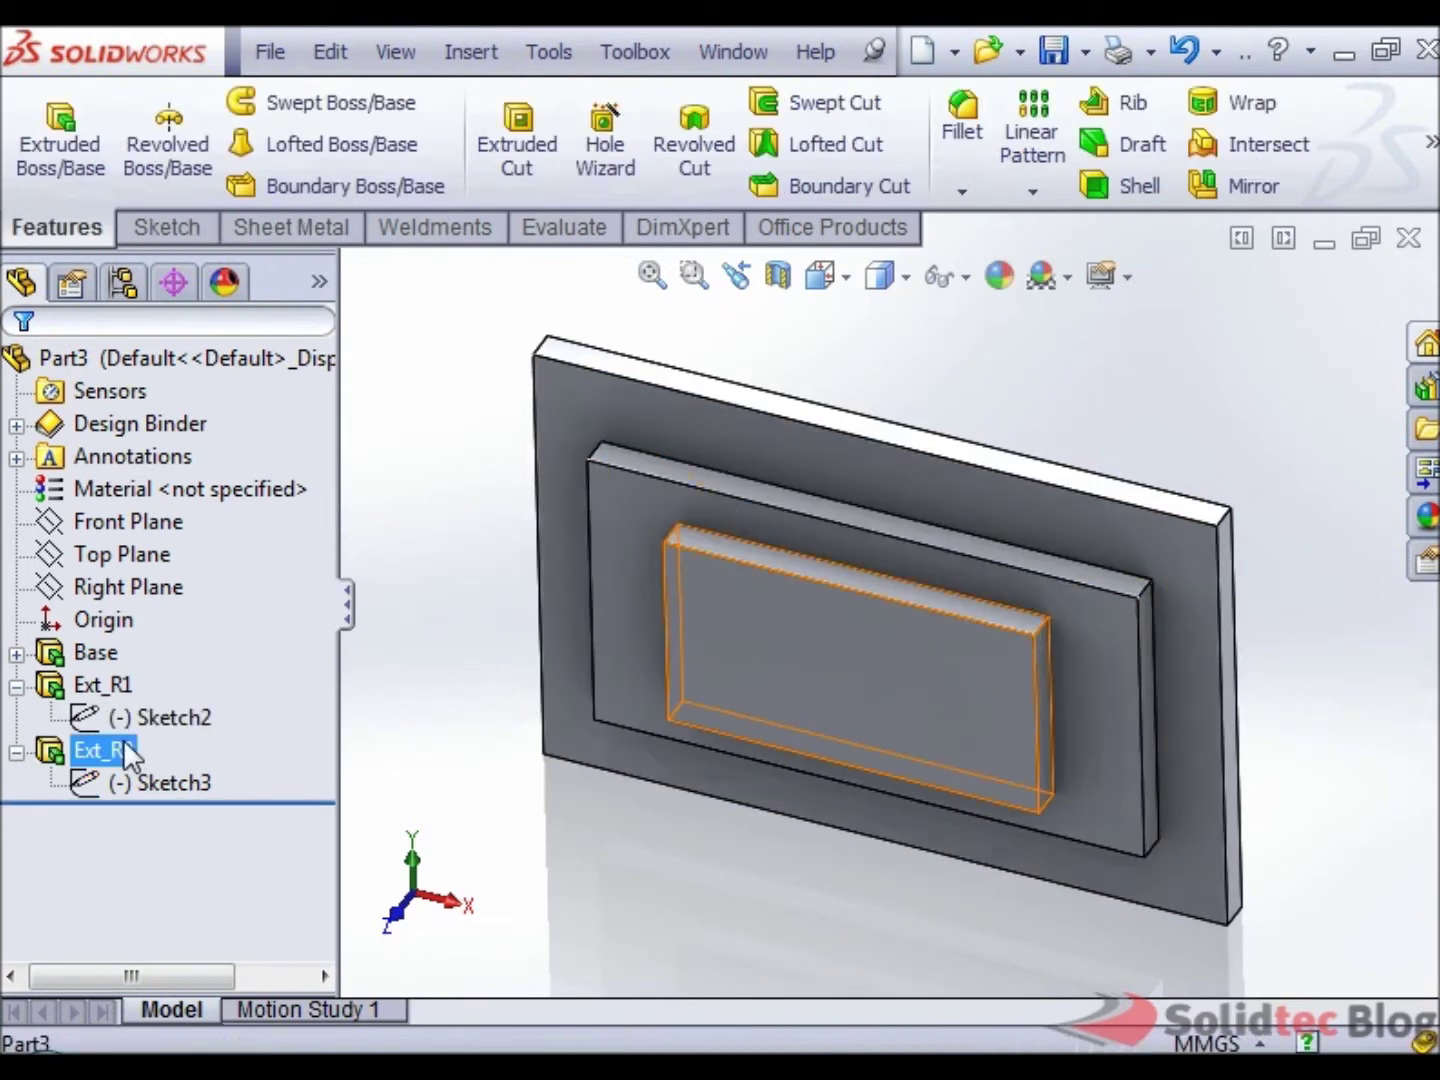
left_click(122, 751)
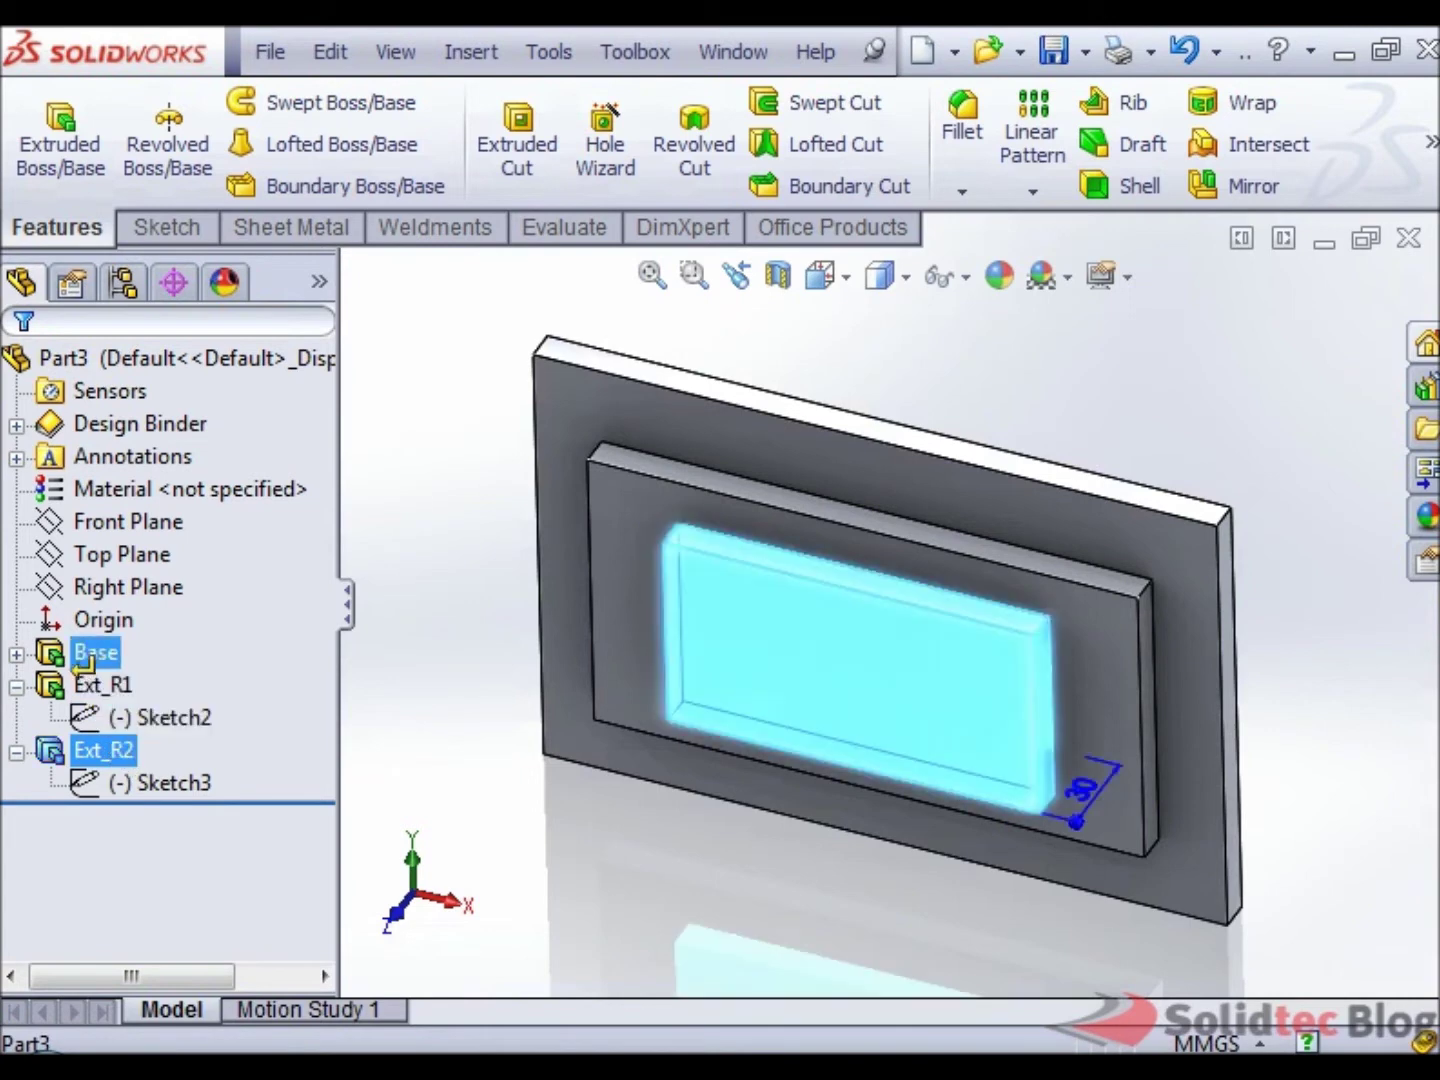
left_click_drag(80, 655, 83, 657)
left_click(443, 810)
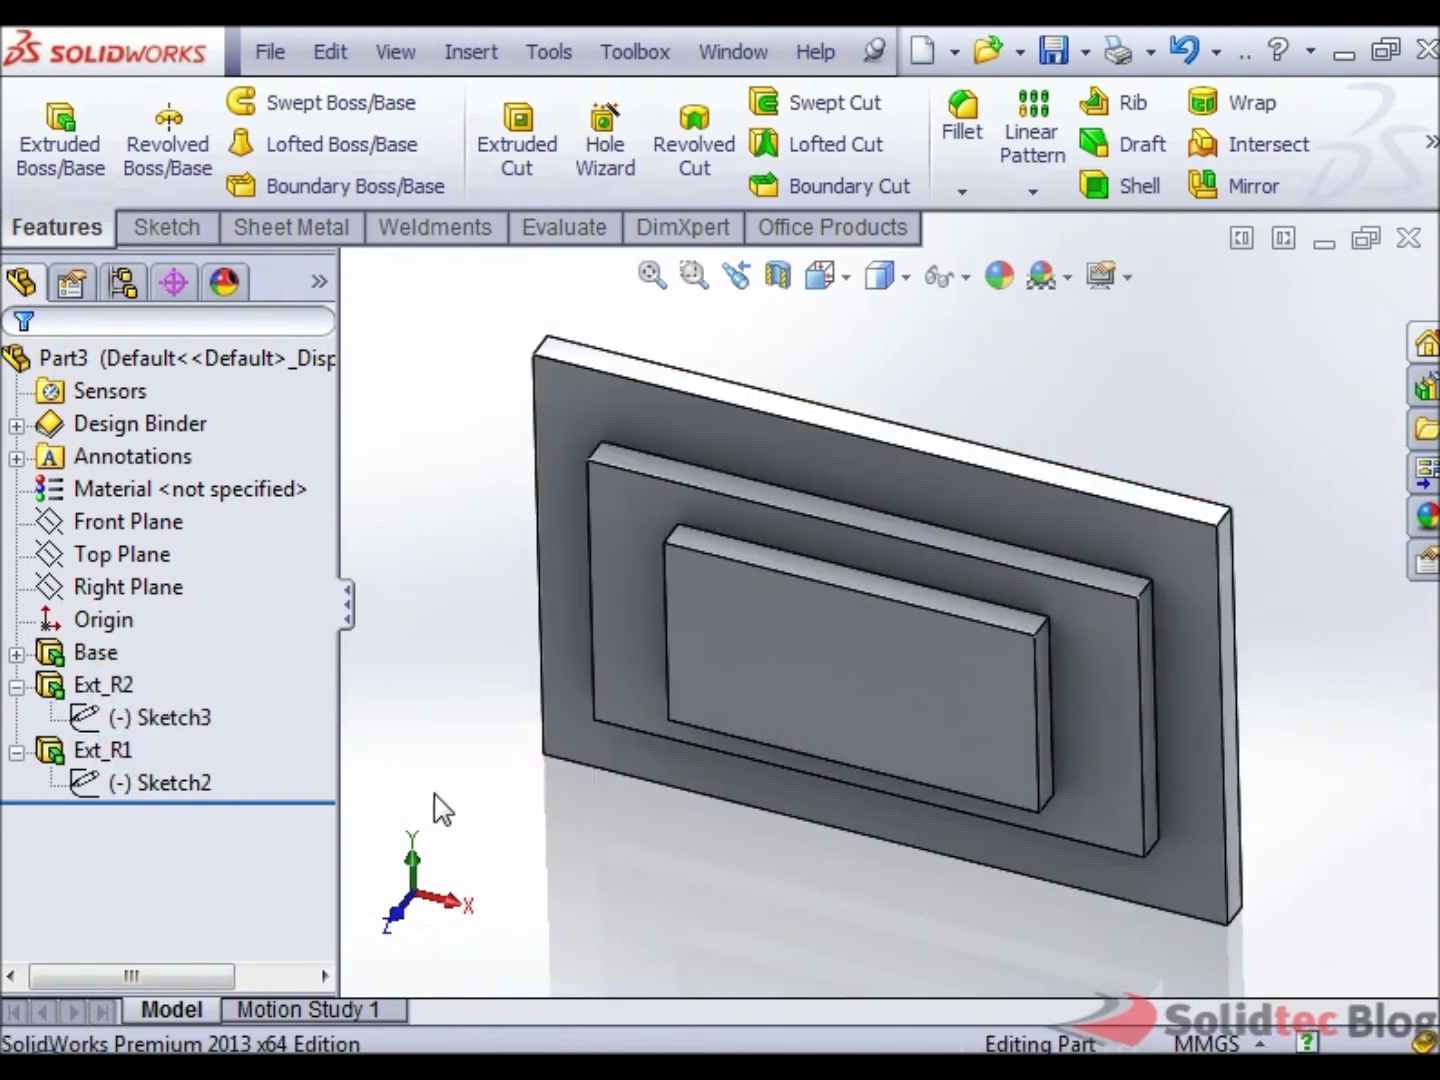
Step: Open Sketch3 of the reordered Ext_R2 for editing, check the availability of Ext_R1 and Sketch2, and exit the sketch
left_click(99, 684)
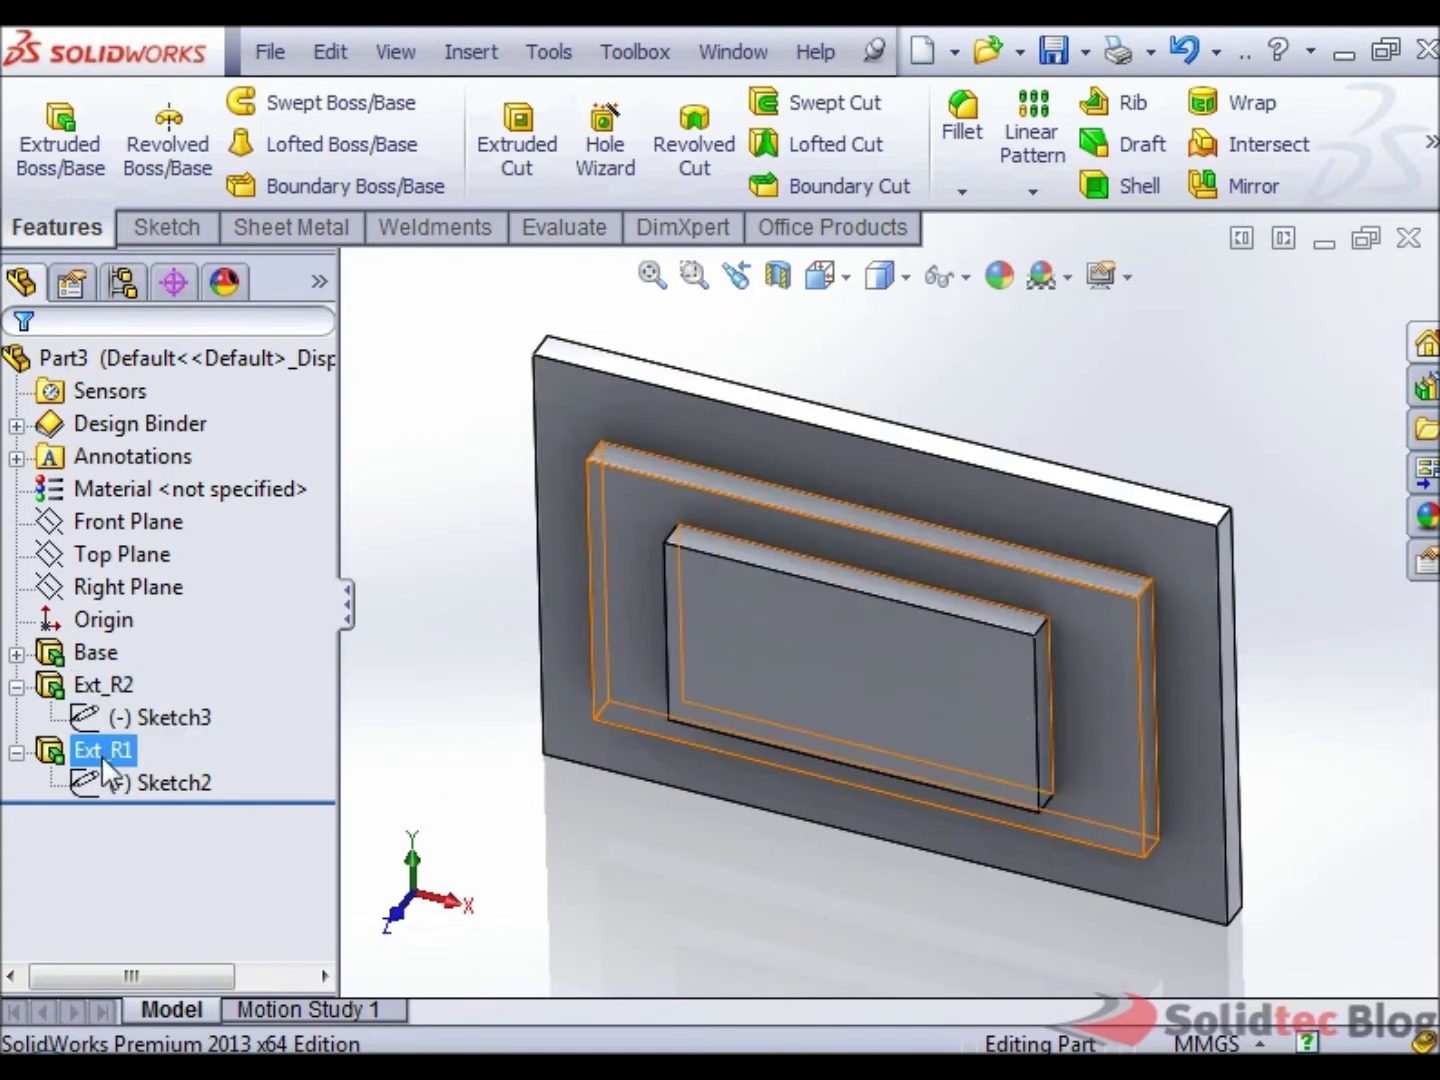
left_click(88, 716)
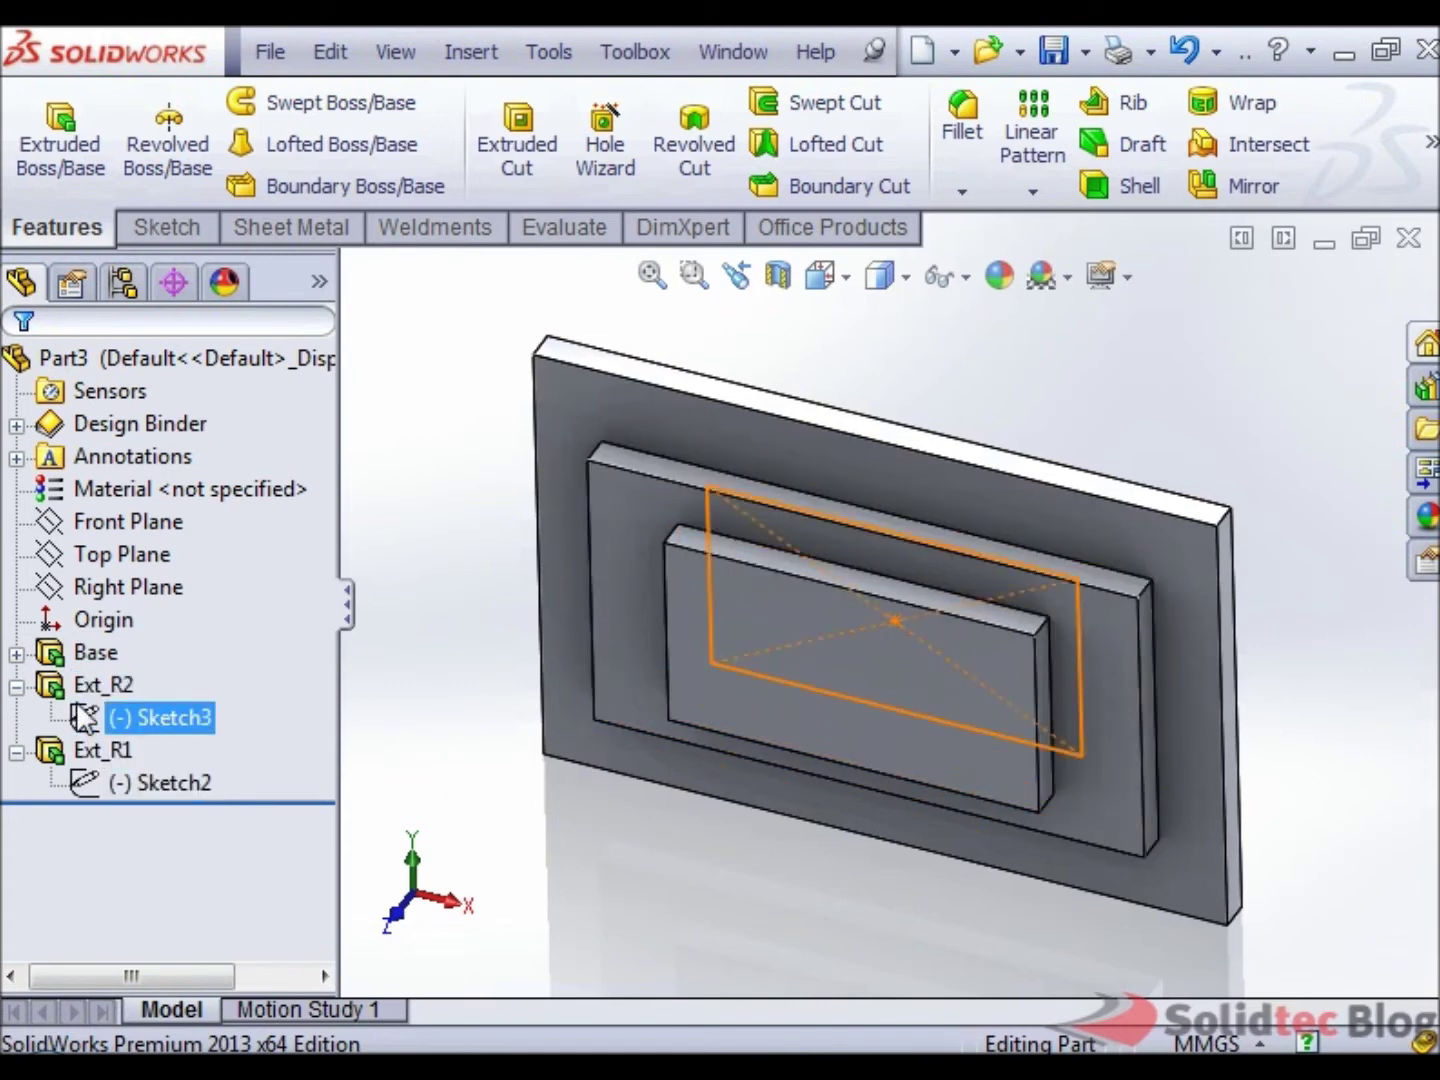
left_click(176, 721)
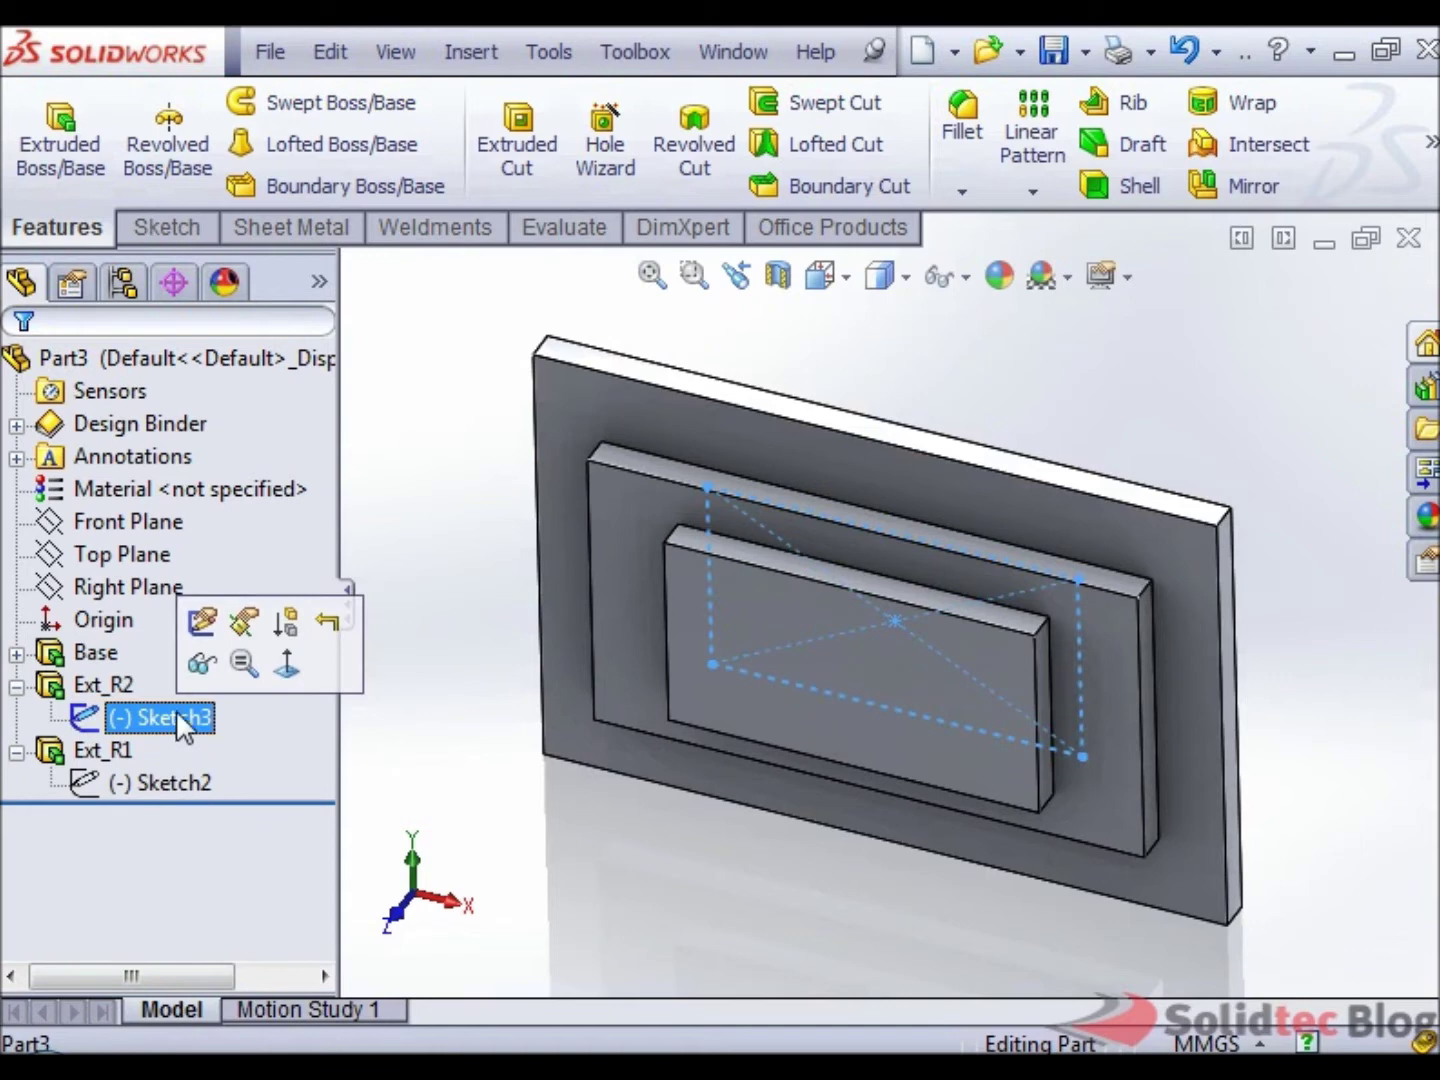
left_click(202, 621)
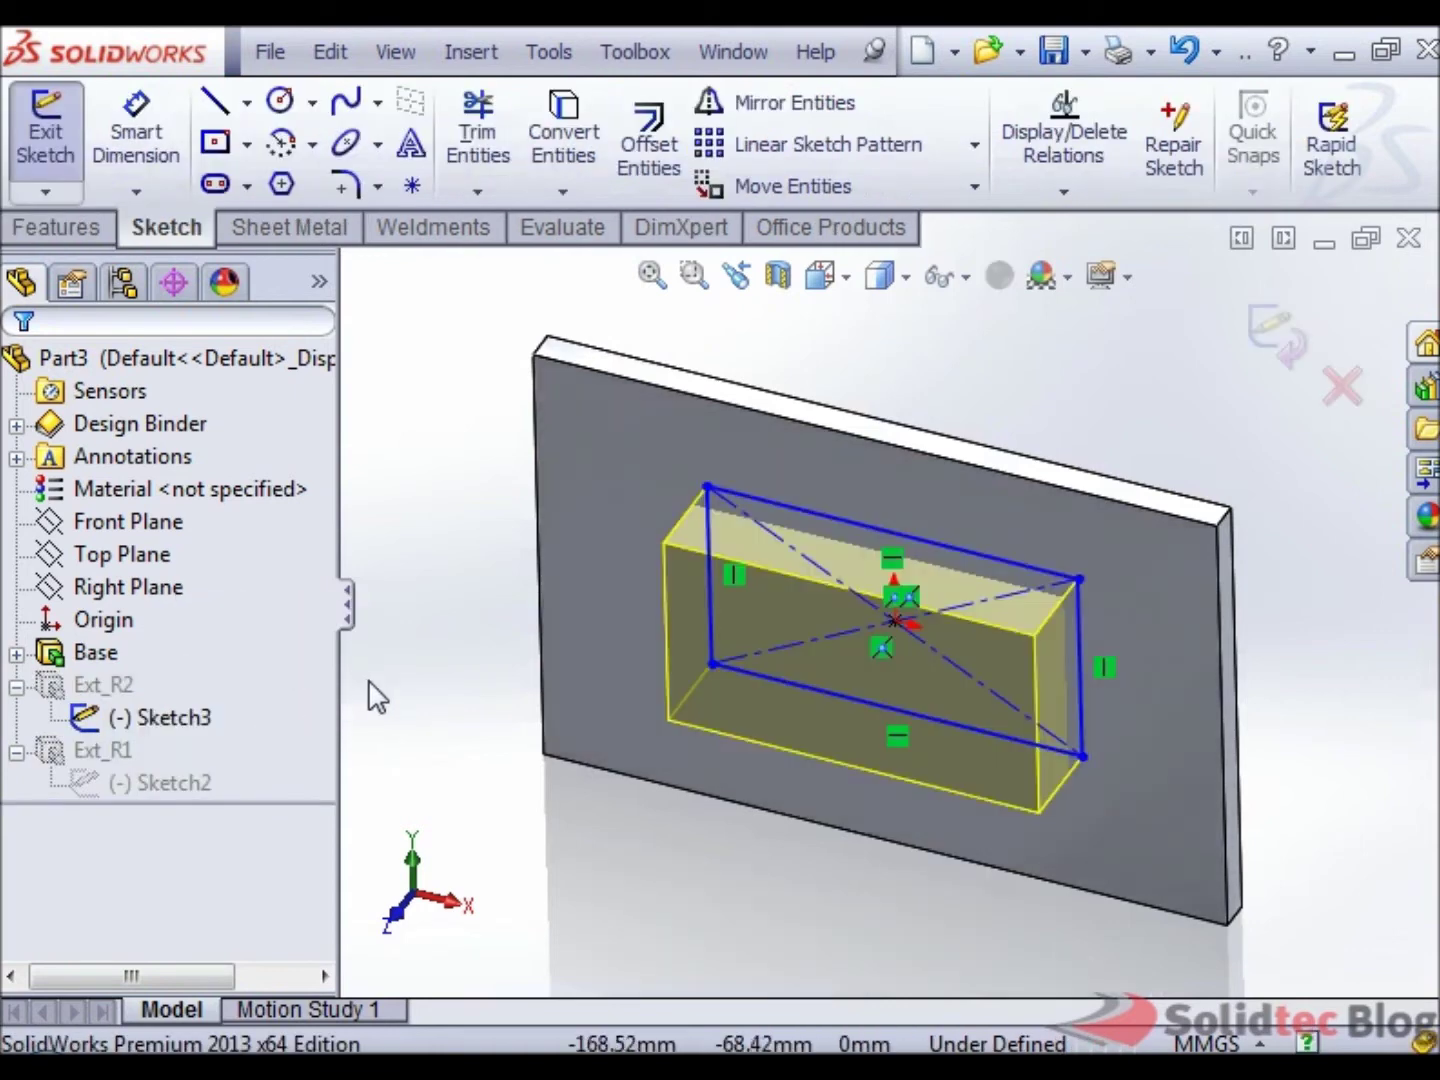
mouse_move(170, 784)
left_mouse_down()
mouse_move(134, 777)
mouse_move(200, 772)
left_mouse_up()
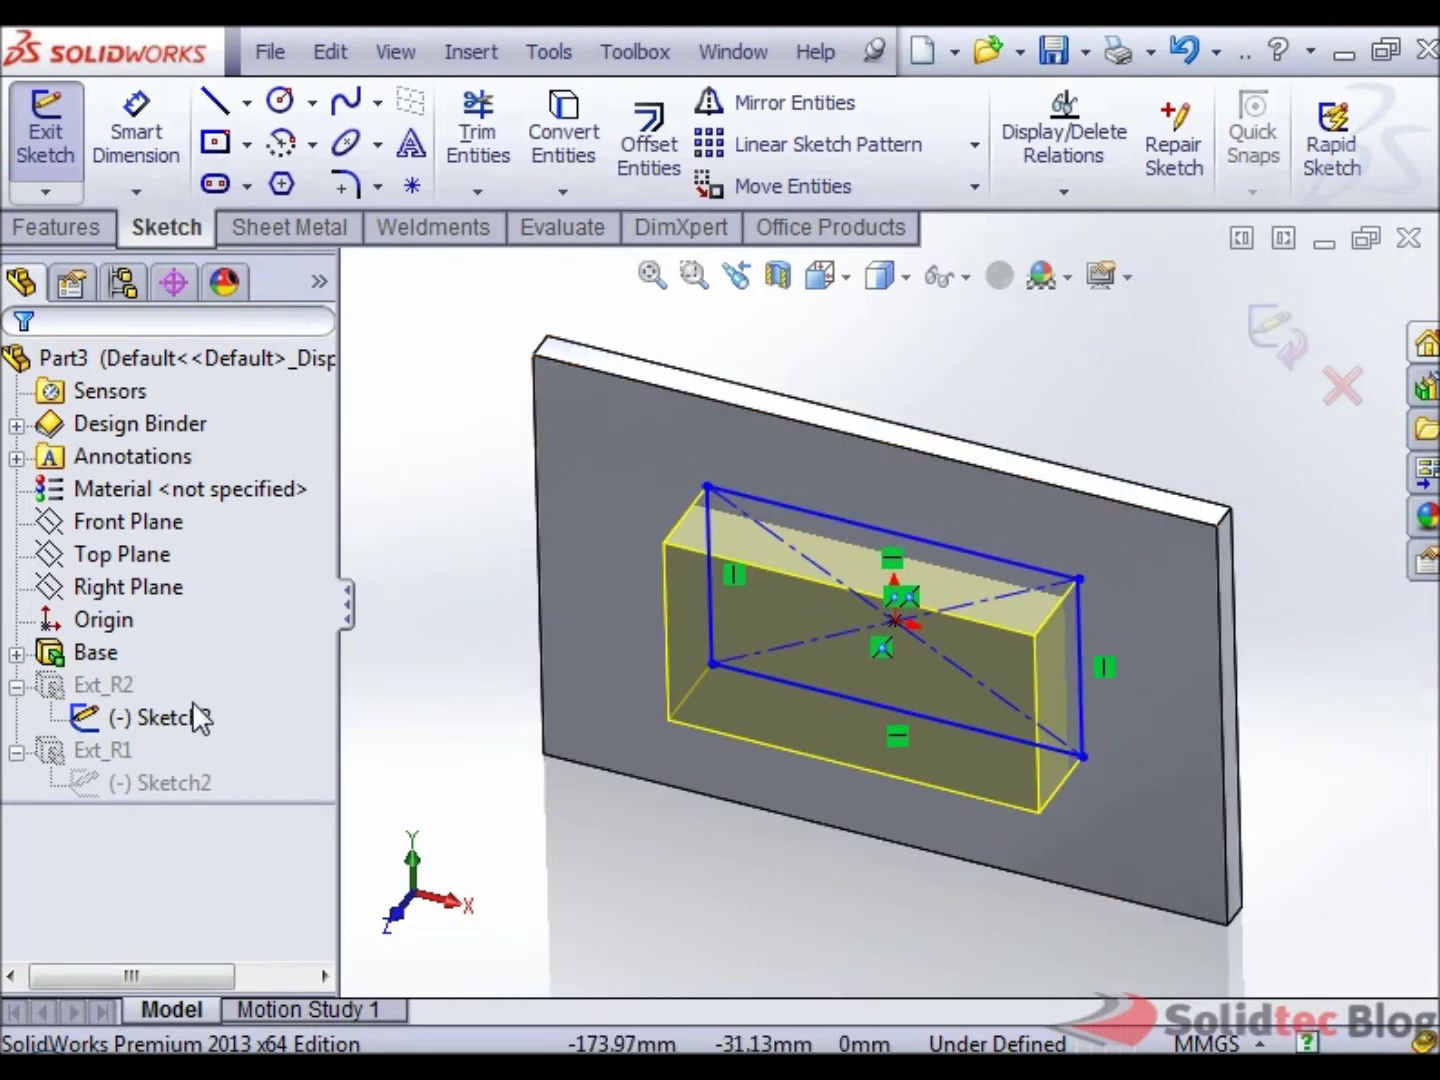
left_click(85, 715)
mouse_move(85, 714)
left_mouse_down()
mouse_move(82, 690)
mouse_move(101, 684)
mouse_move(80, 765)
left_mouse_up()
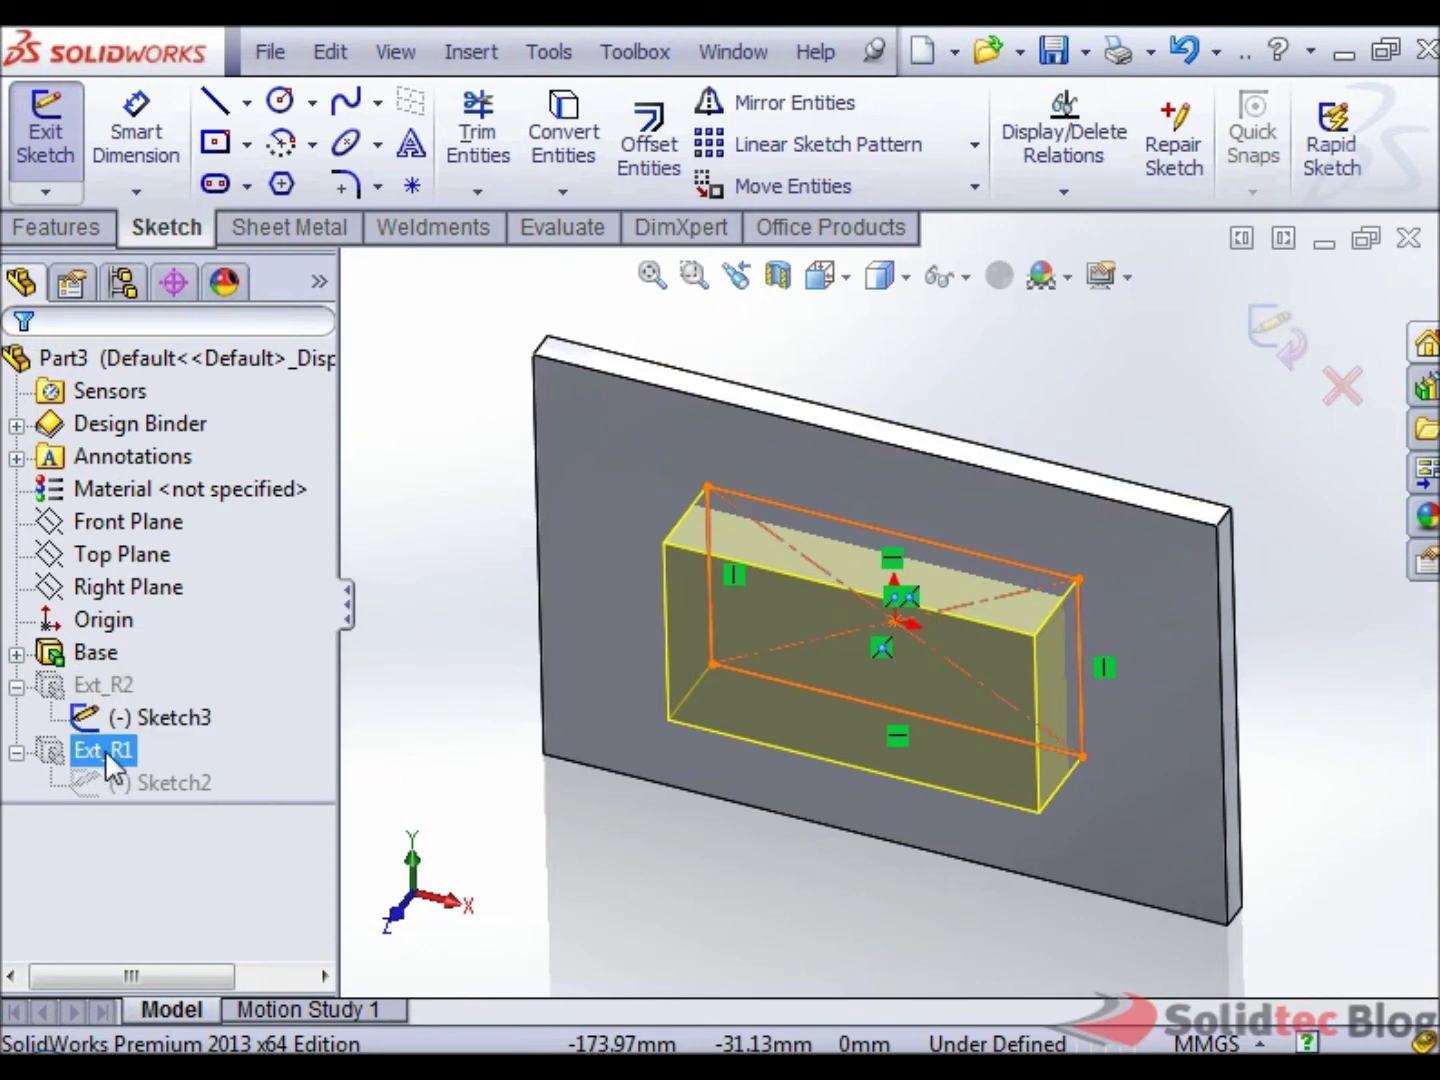
mouse_move(113, 748)
left_mouse_down()
mouse_move(96, 698)
mouse_move(181, 718)
left_mouse_up()
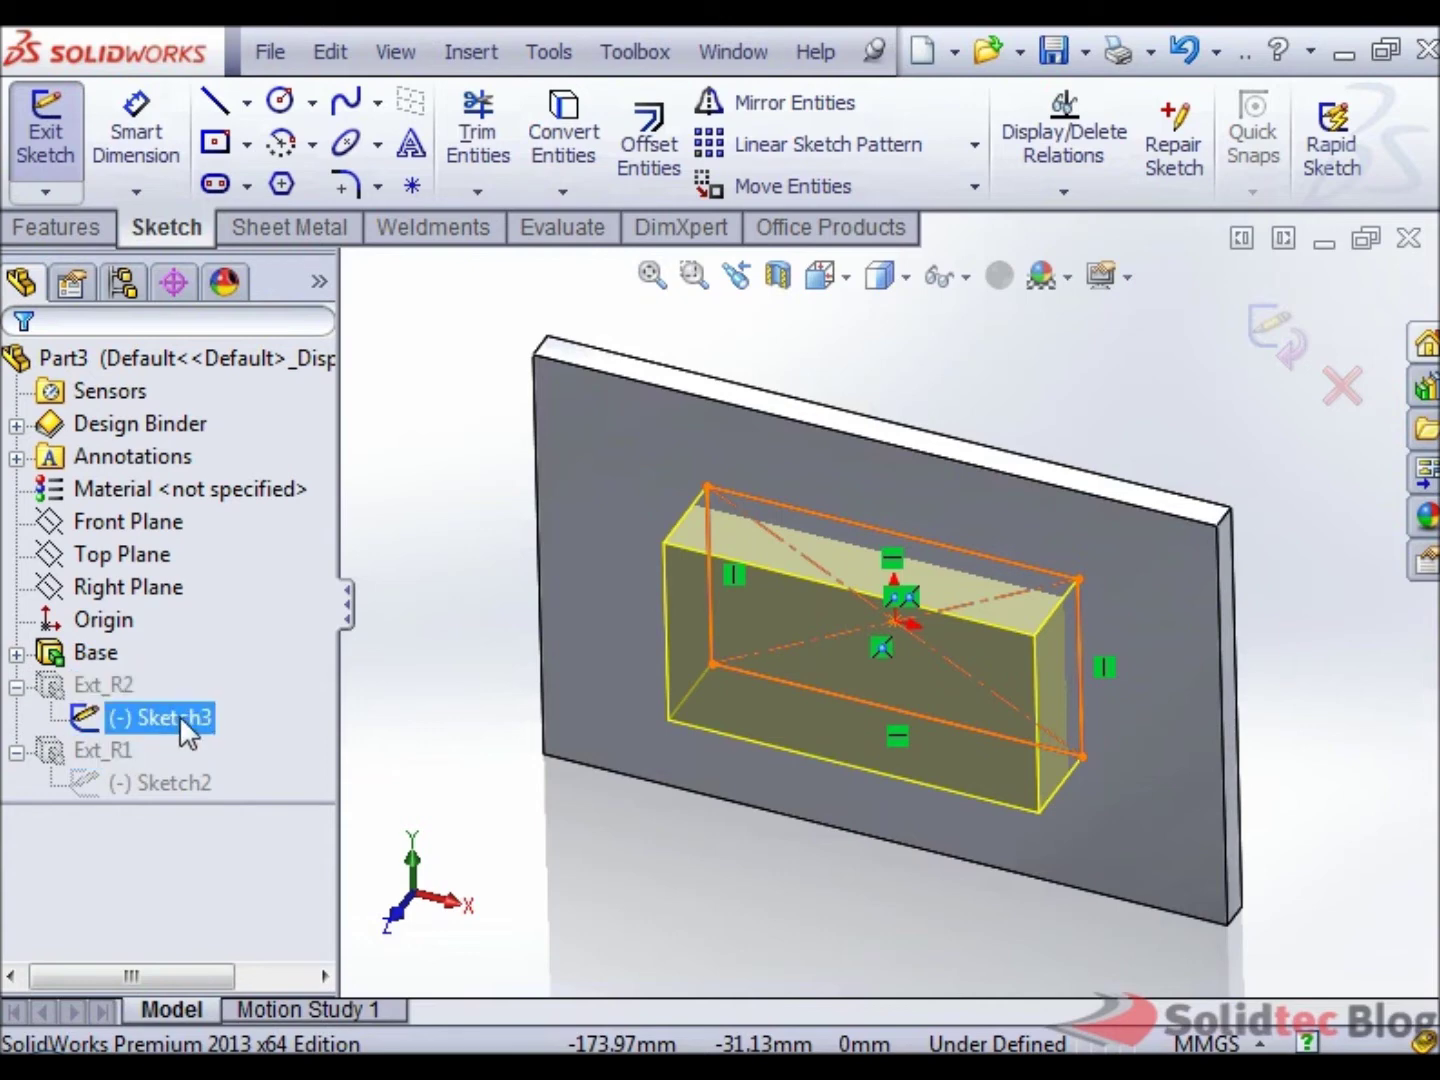
left_click(174, 734)
left_click(160, 727)
mouse_move(175, 711)
left_mouse_down()
mouse_move(157, 770)
mouse_move(159, 720)
left_mouse_up()
left_click(258, 700)
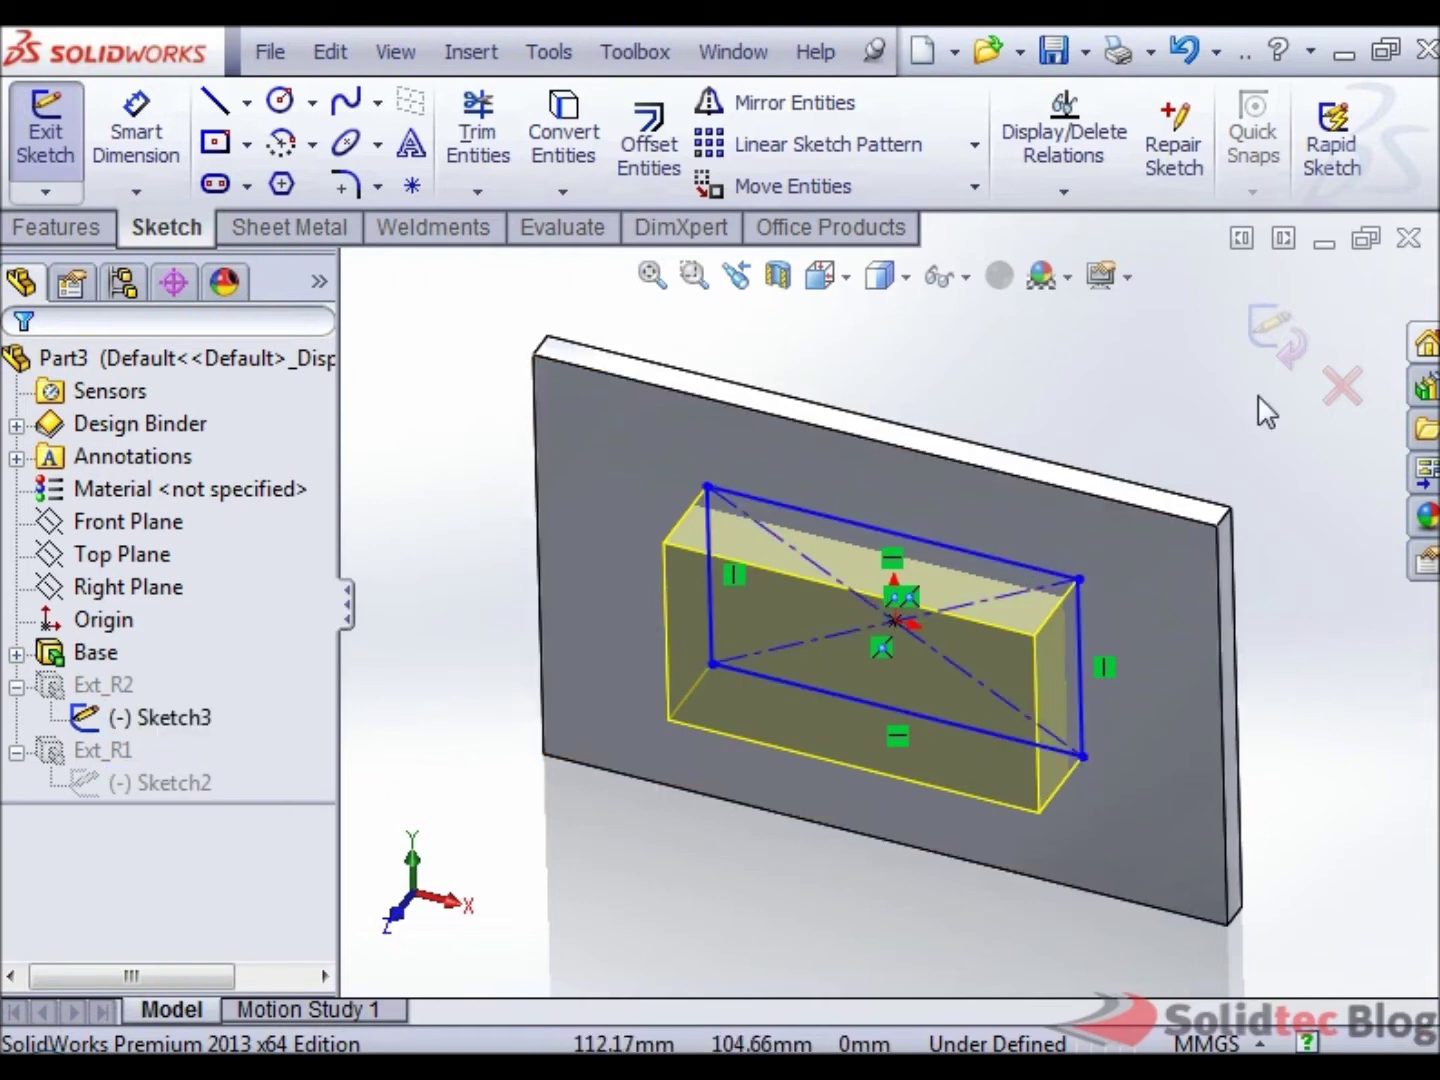
left_click(1272, 337)
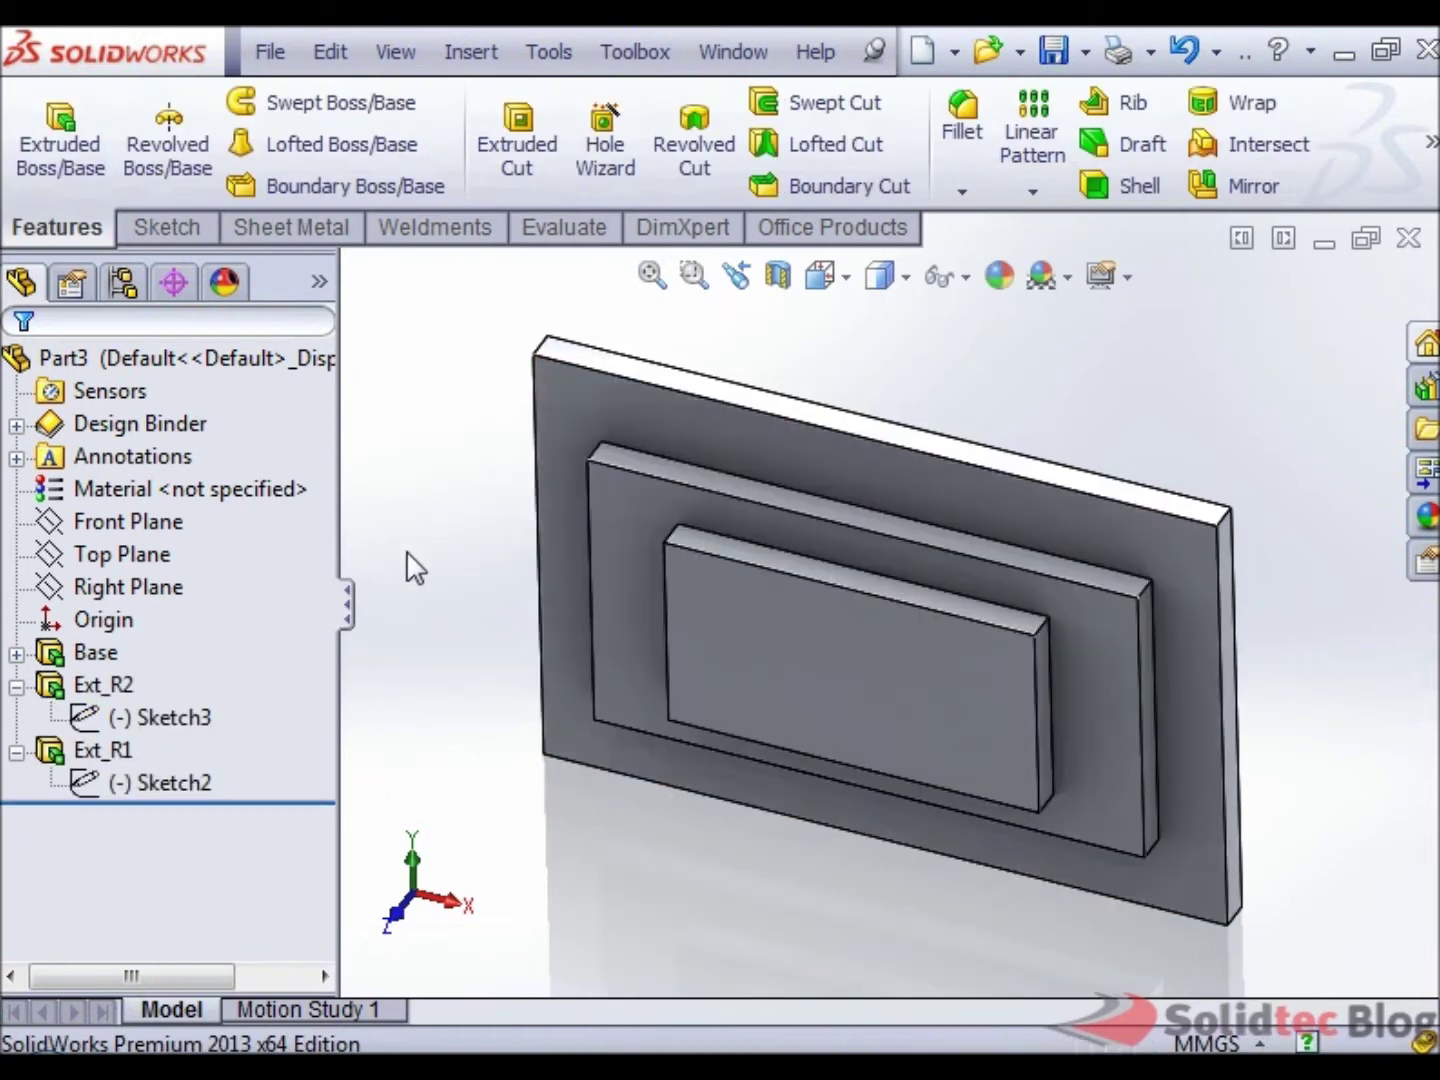
Step: Examine how Ext_R2, Sketch3 and Ext_R1 are nested and ordered in the feature tree
left_click(177, 719)
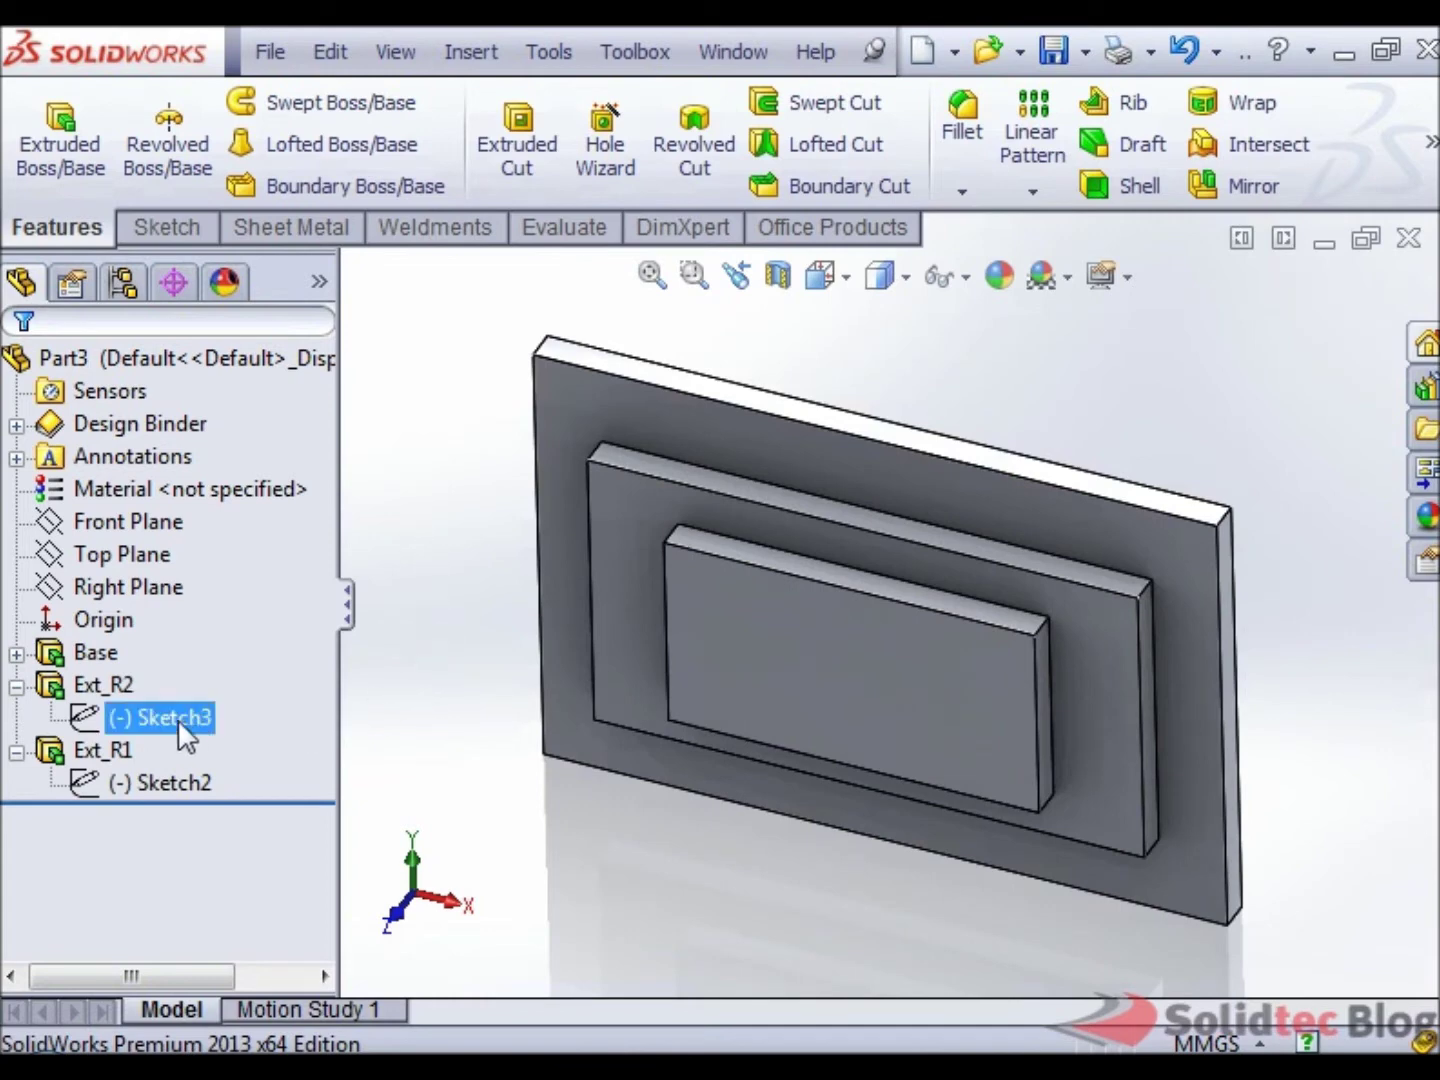
left_click(81, 684)
left_click(90, 669)
left_click(95, 683)
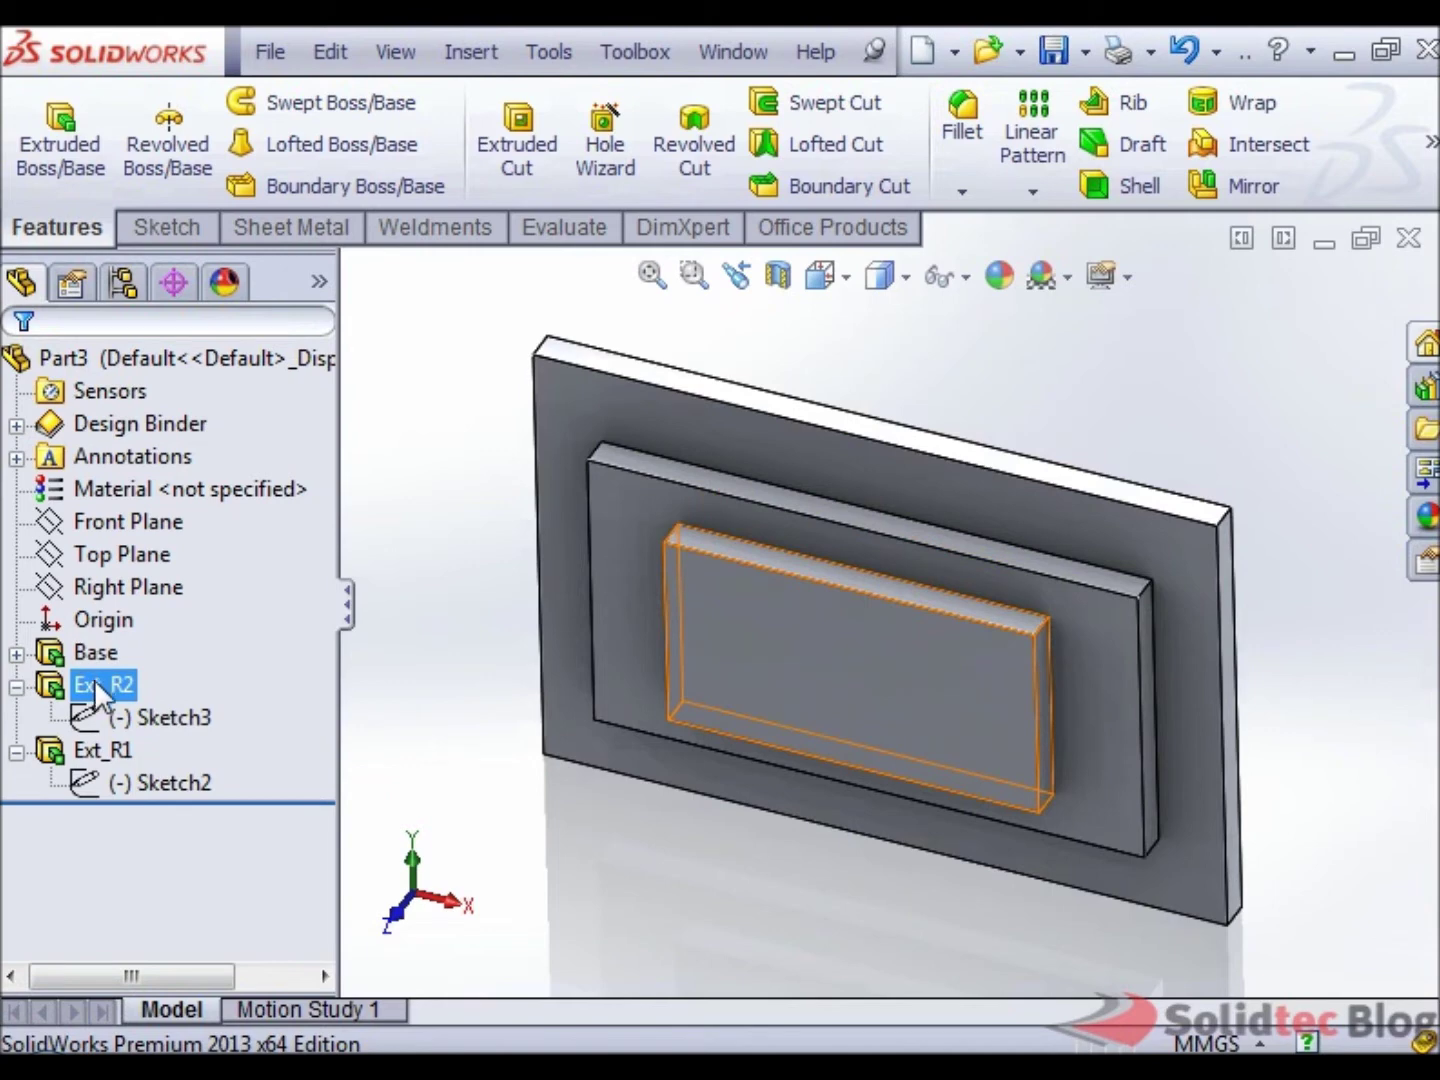
left_click(99, 716)
left_click(100, 750)
left_click(86, 684)
left_click(119, 718)
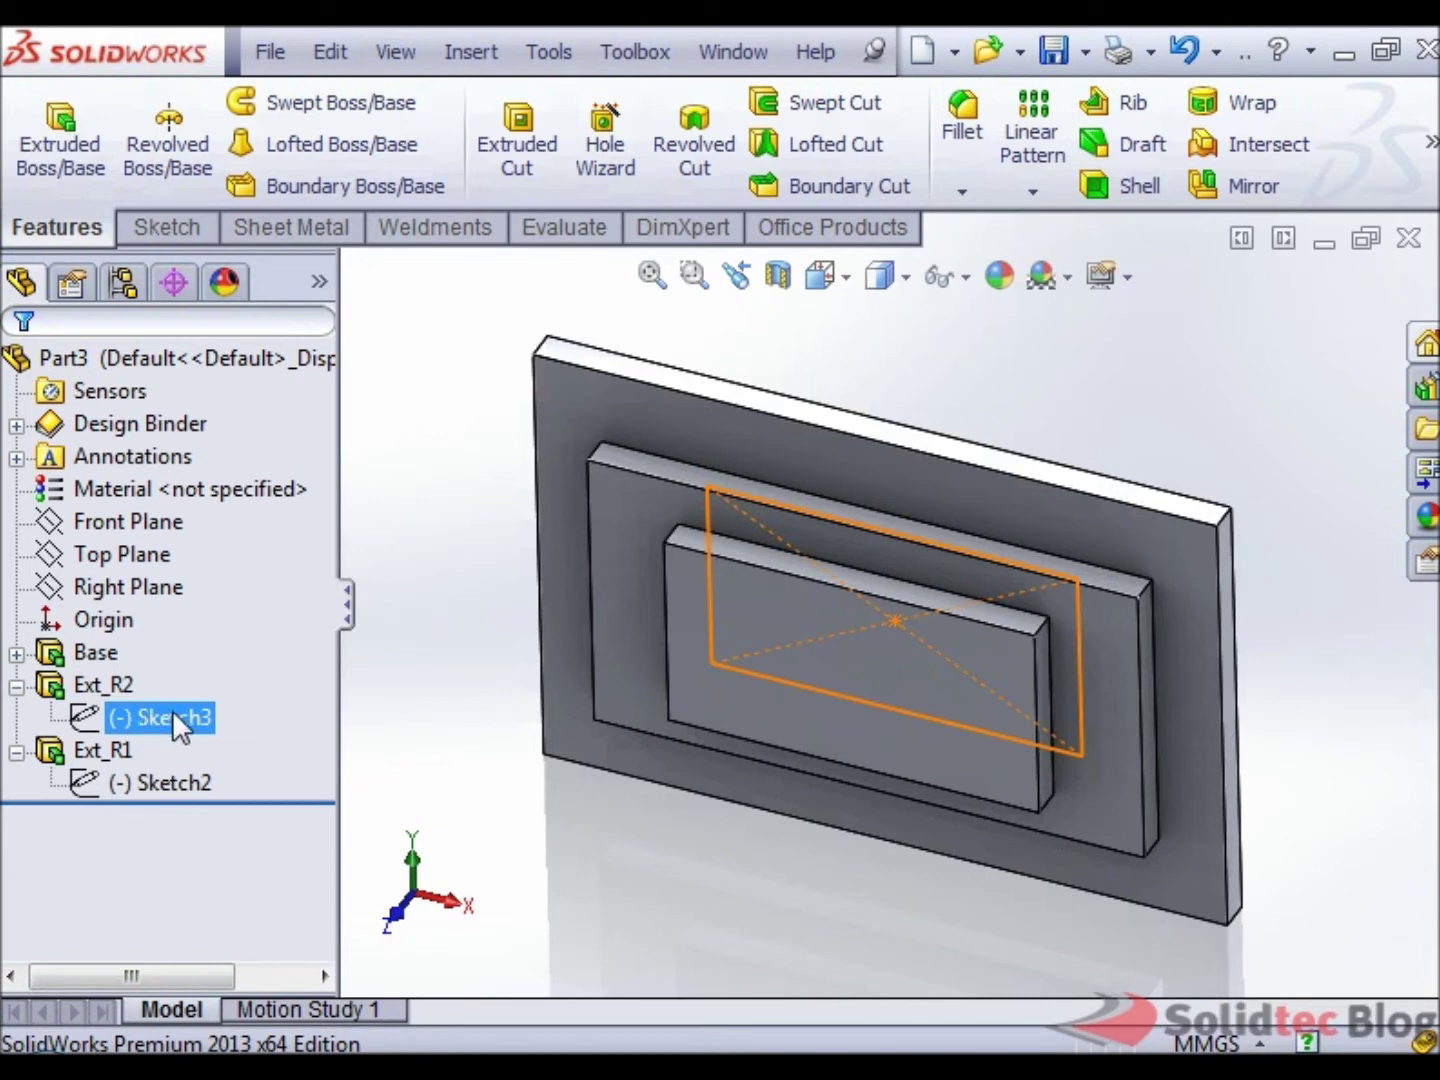
left_click(121, 751)
left_click(116, 719)
left_click(83, 681)
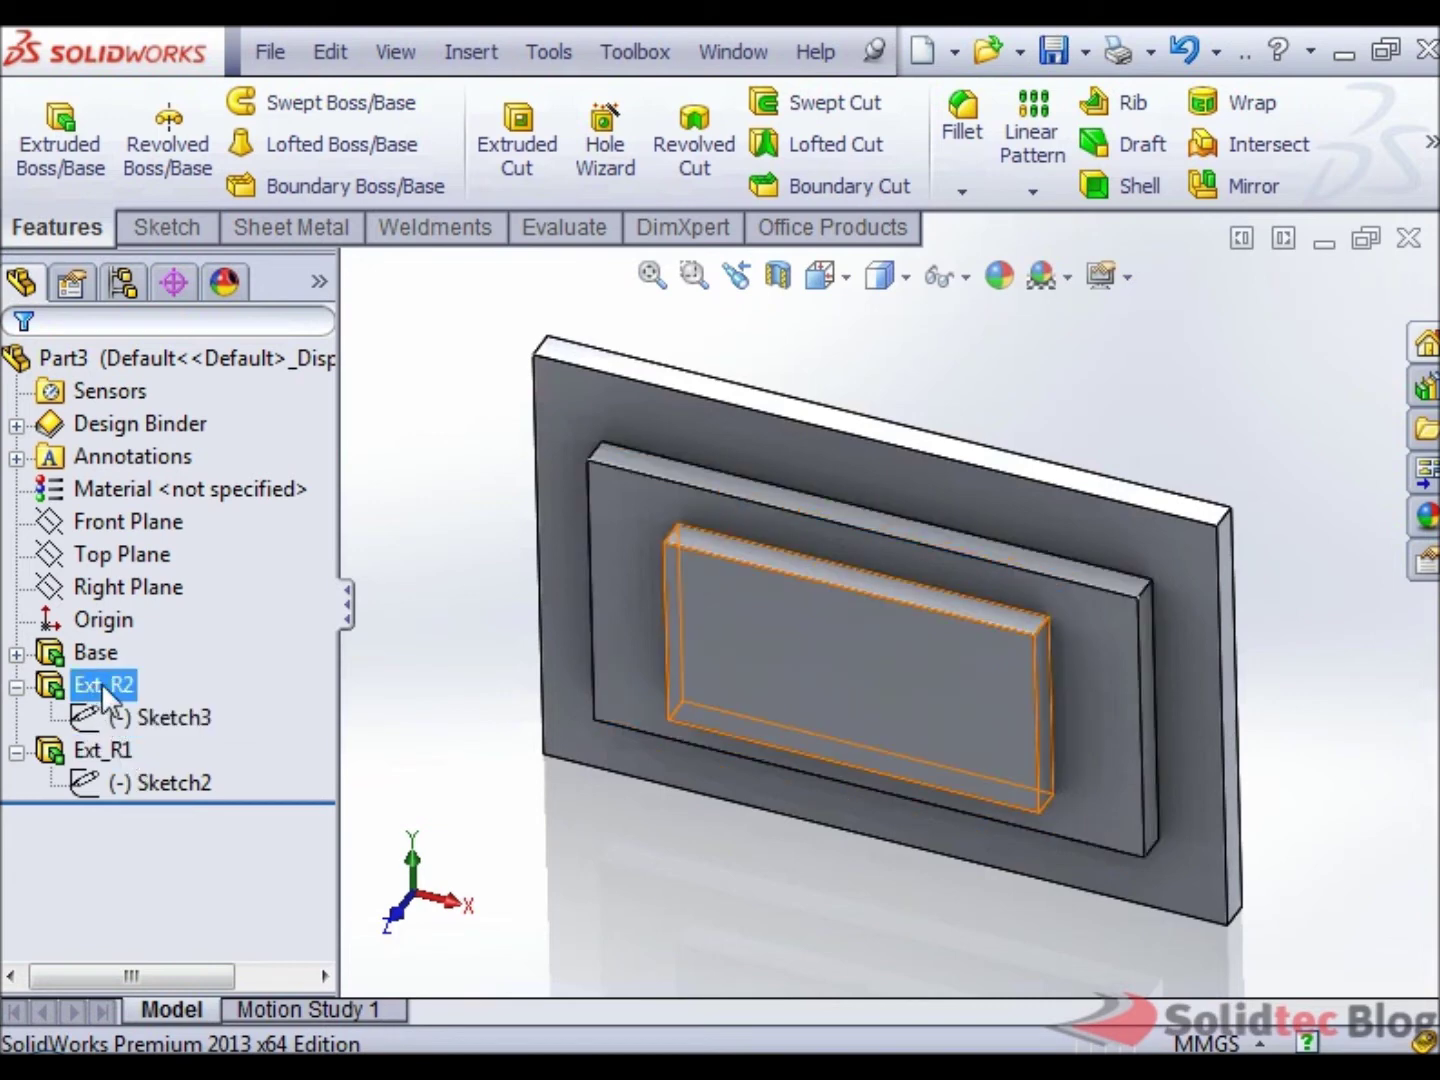
Step: Collapse Ext_R2 and Ext_R1, and switch the part's feature tree to the flat tree view
left_click(16, 687)
left_click(16, 718)
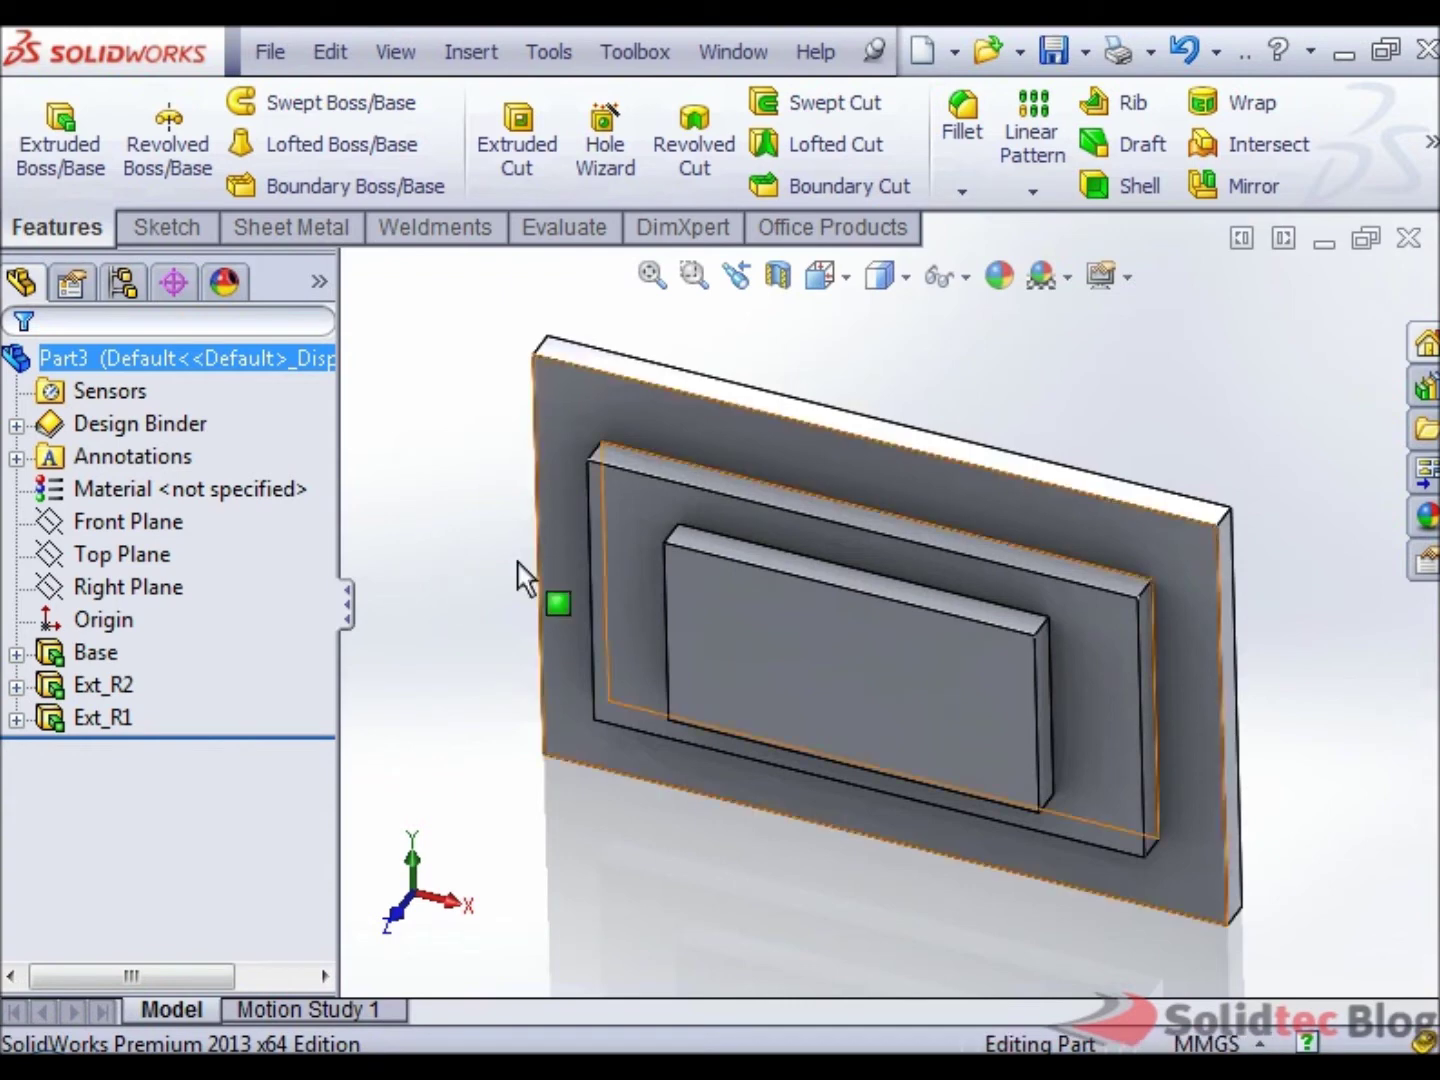
right_click(148, 358)
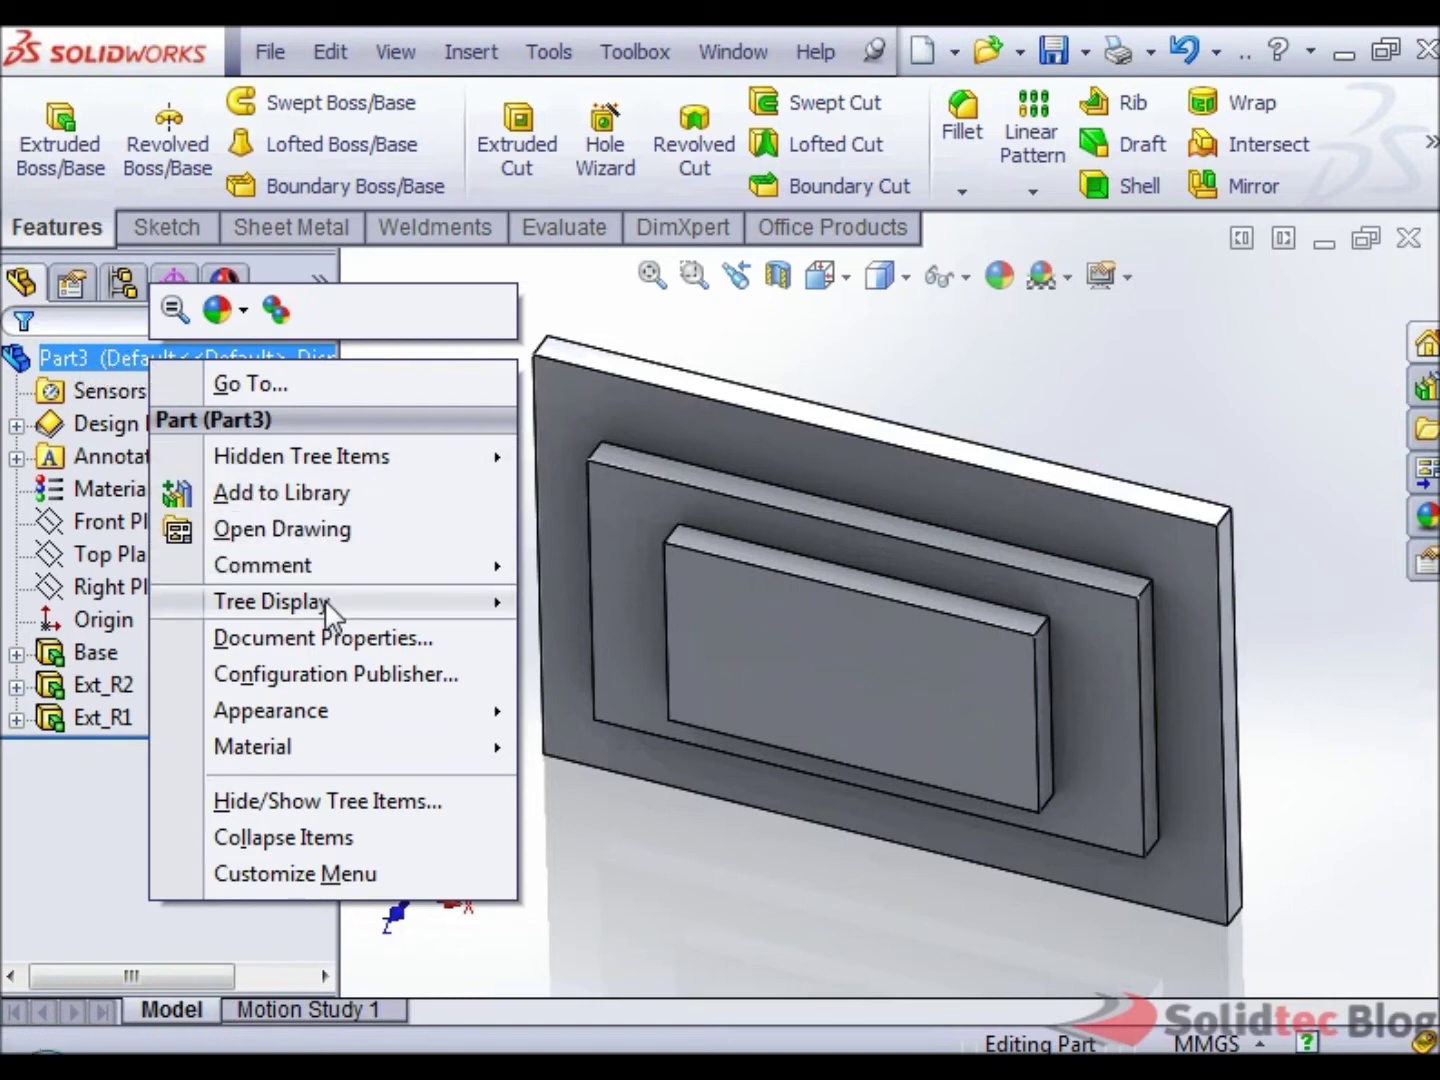
mouse_move(328, 610)
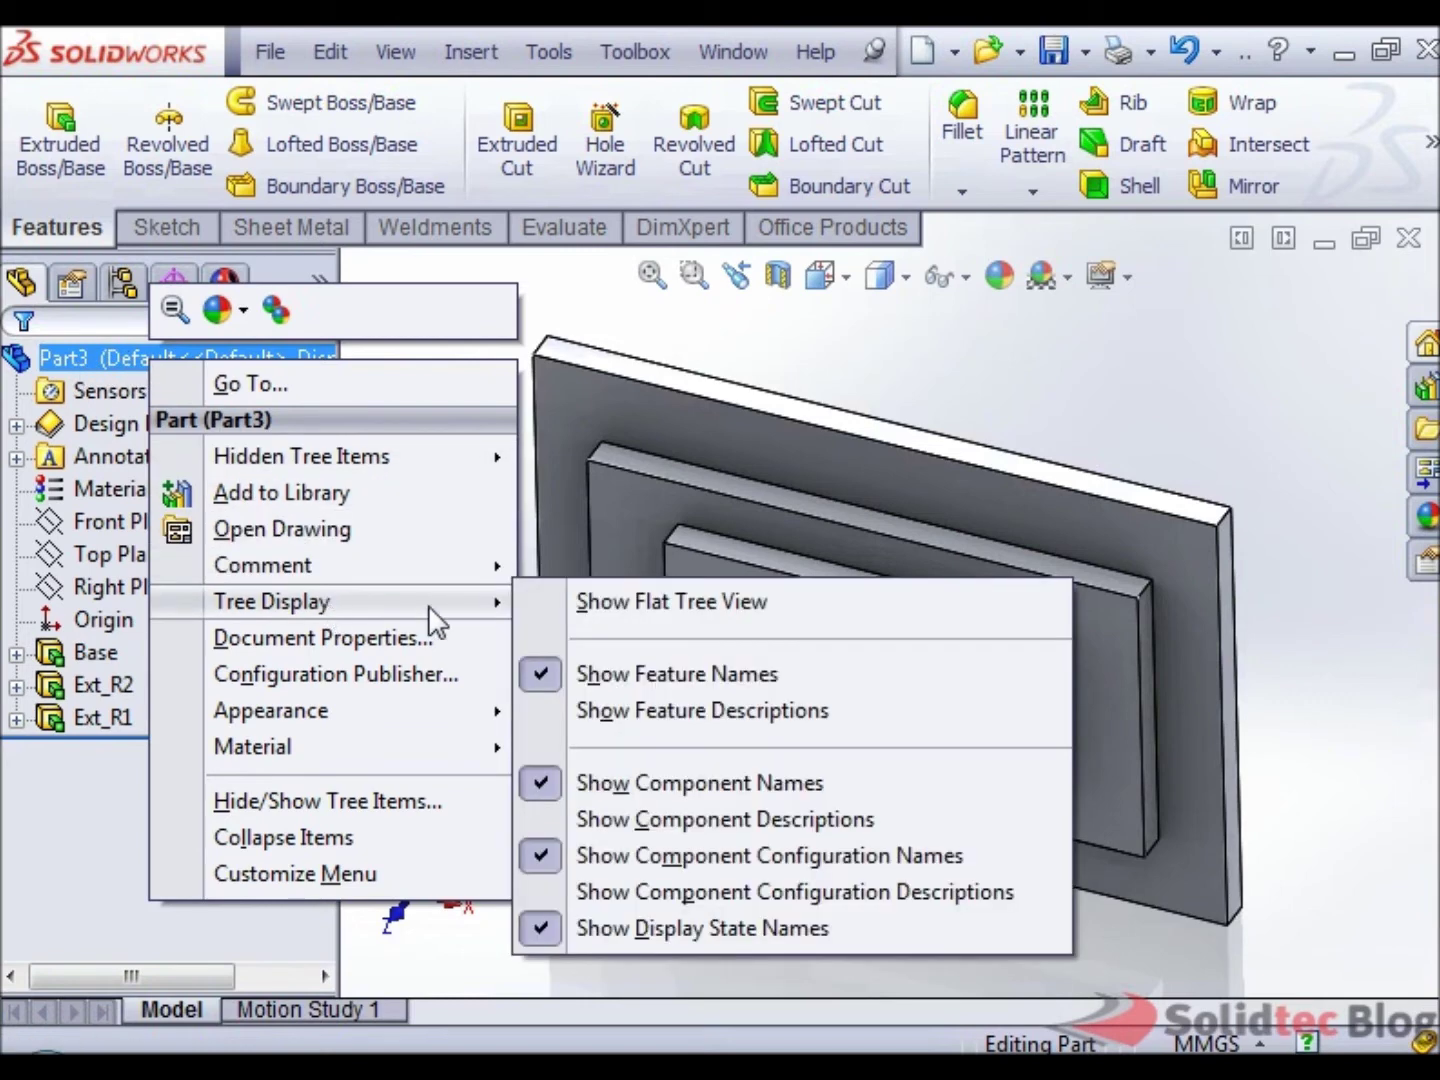
left_click(613, 598)
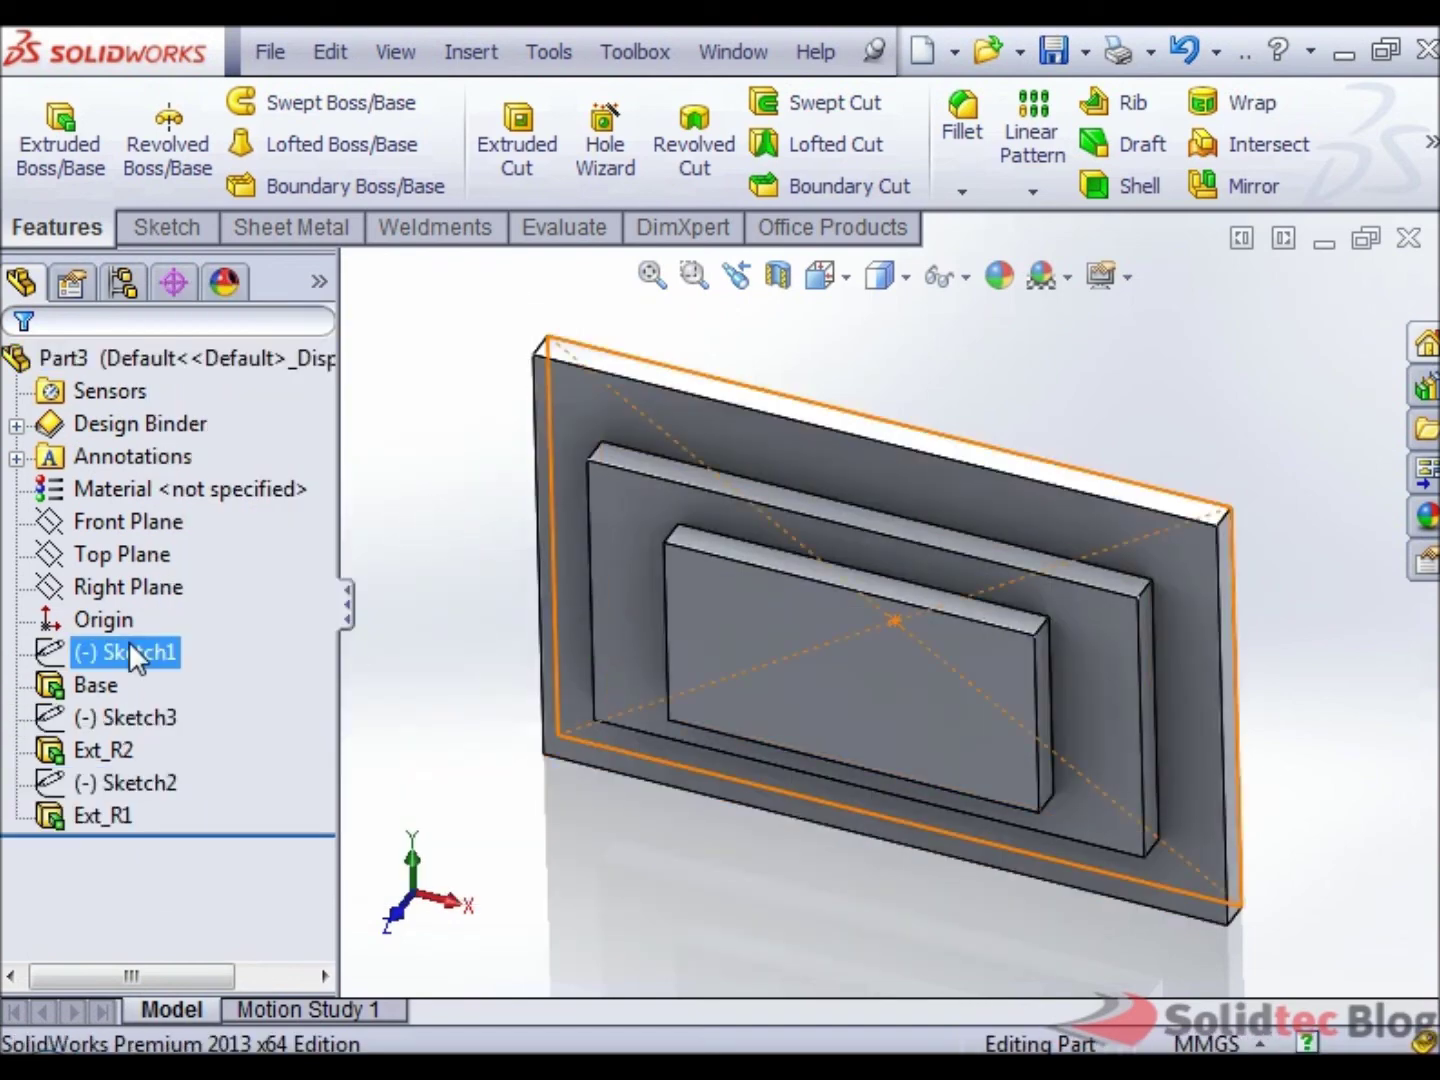
Step: Examine the order of the sketches and extrusions in the flat feature tree, from Sketch1 to Ext_R1
left_click(100, 686)
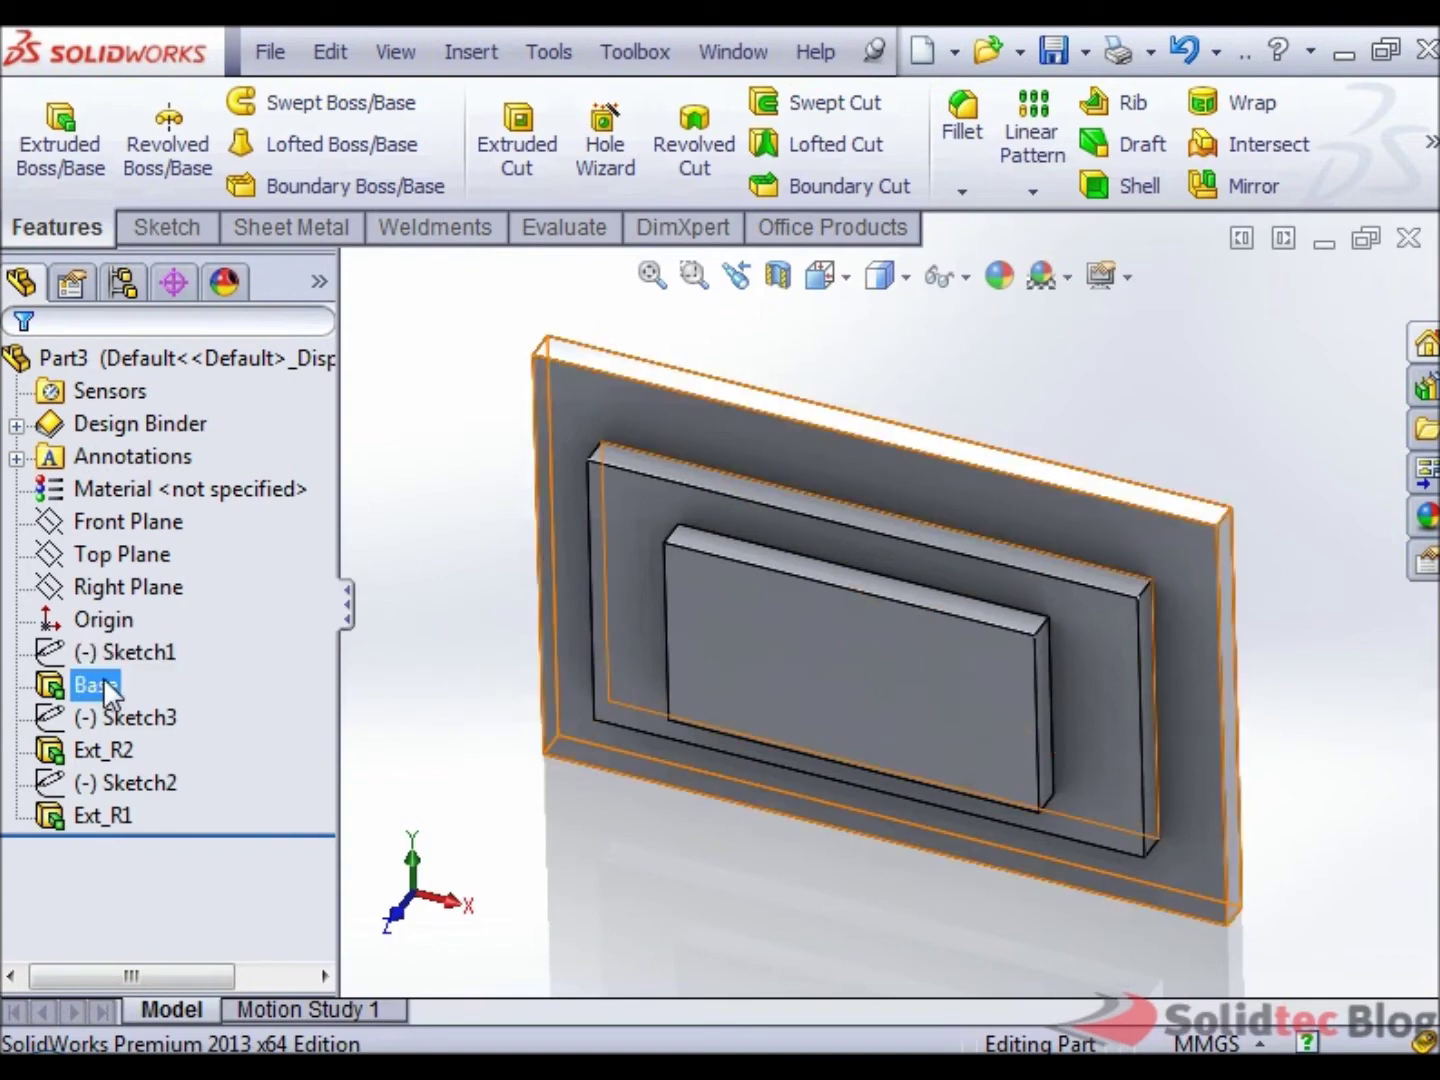
left_click(112, 653)
left_click(114, 720)
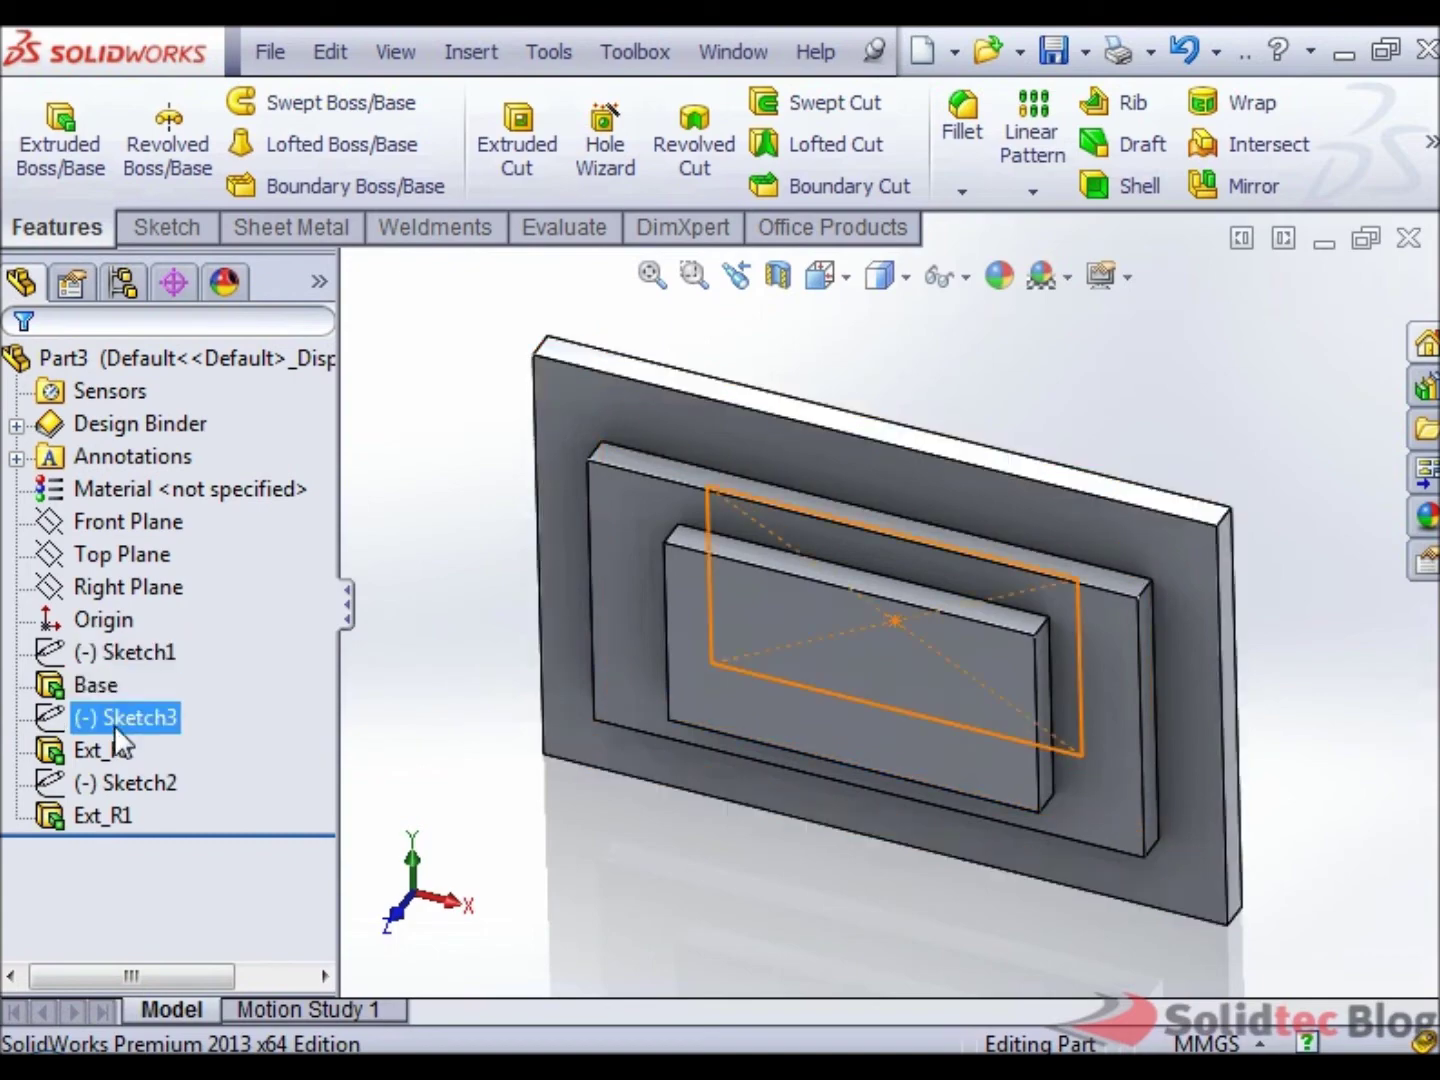
left_click(105, 781)
left_click(113, 810)
left_click(114, 654)
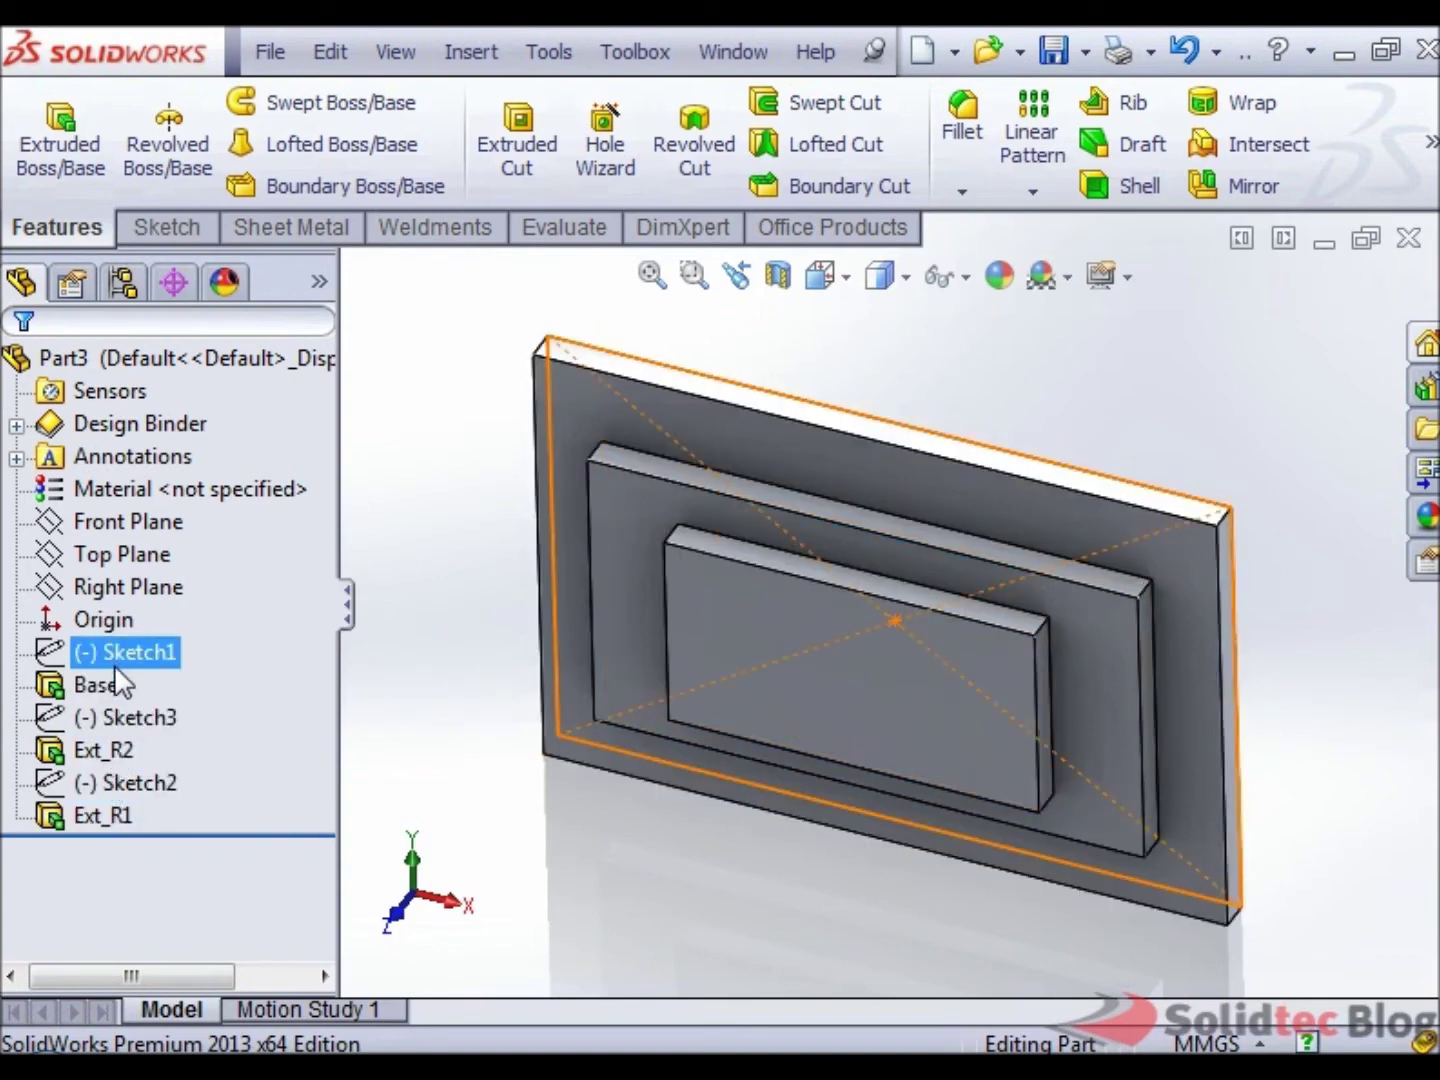
left_click(95, 684)
left_click(105, 654)
left_click(93, 689)
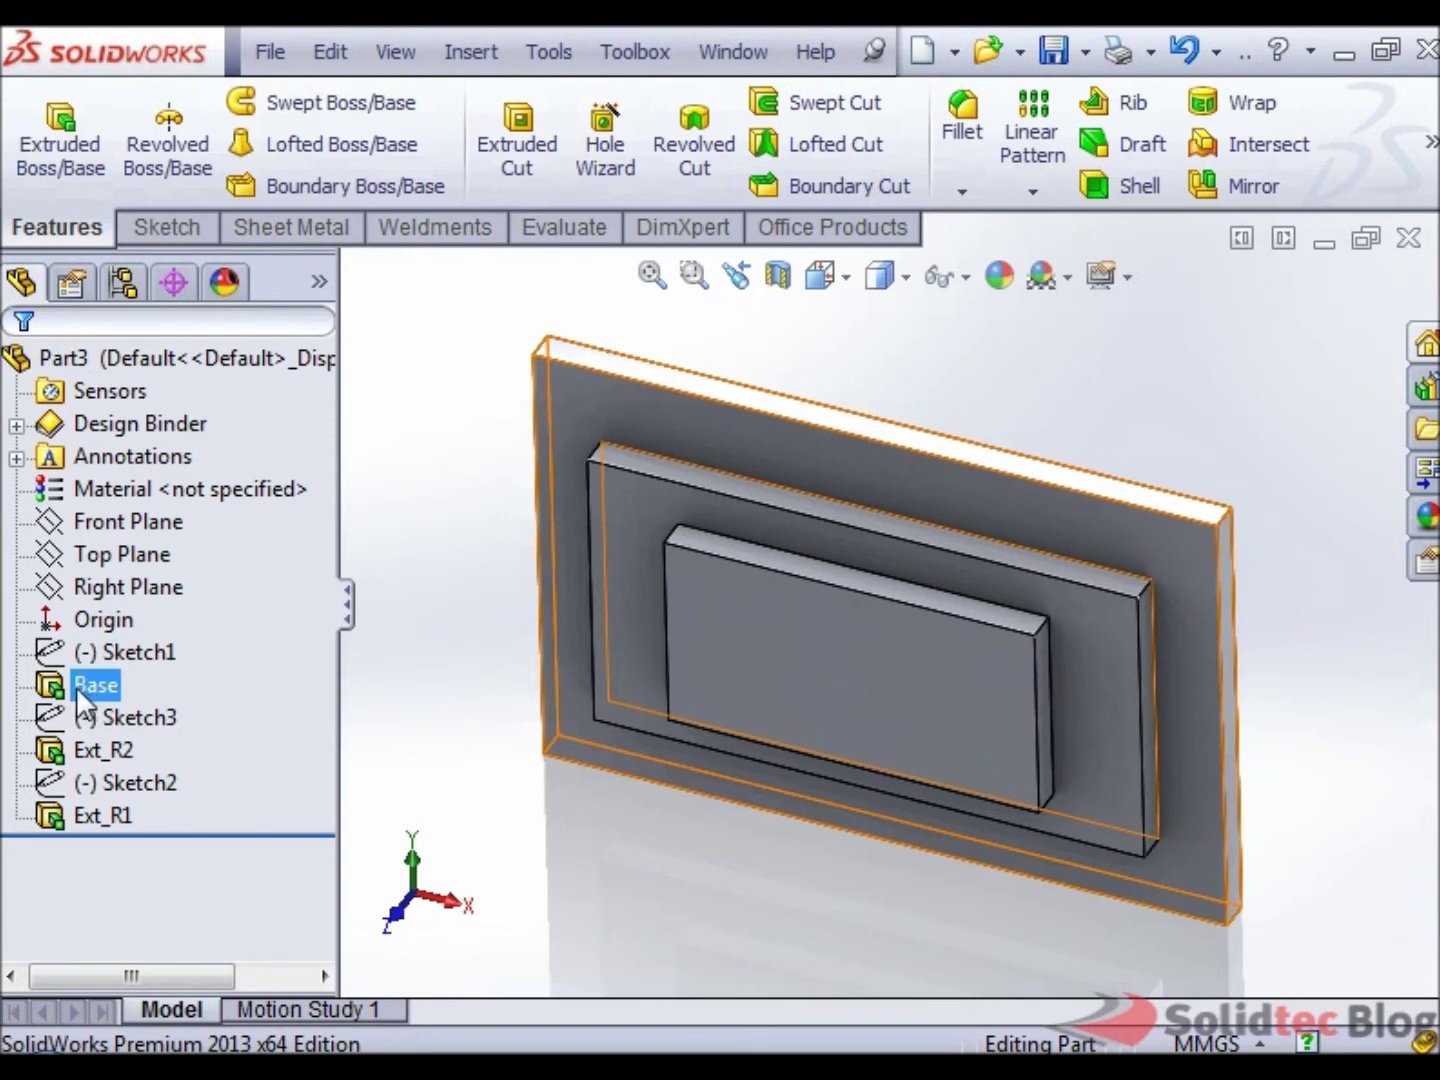
left_click(111, 744)
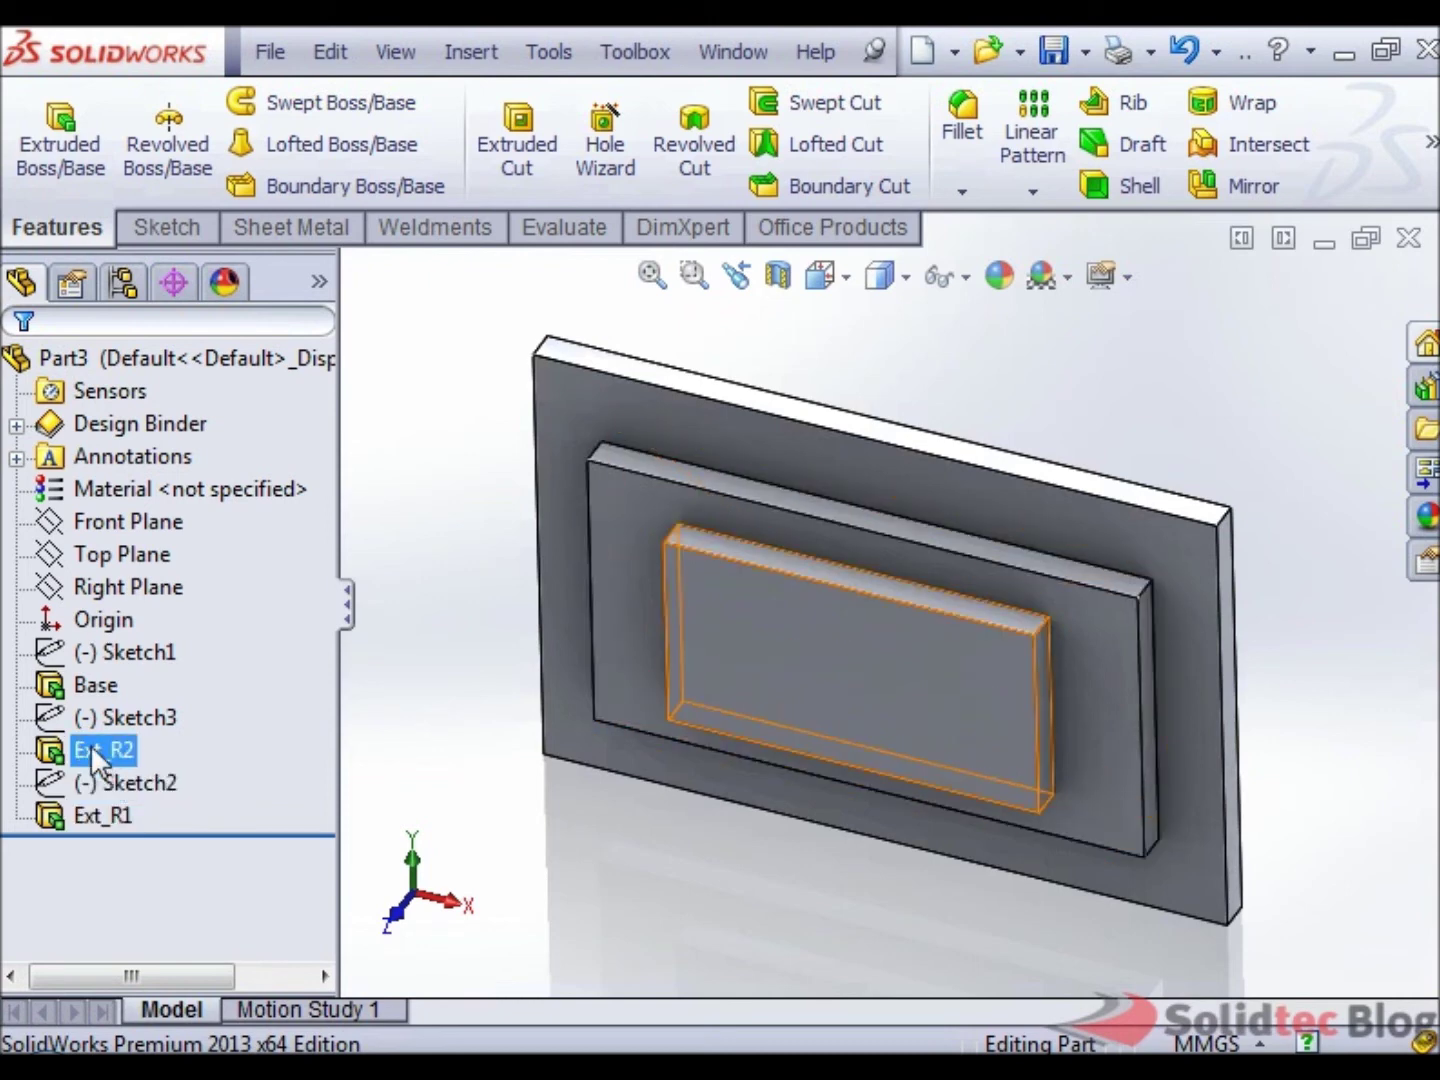
left_click(80, 683)
left_click(92, 653)
left_click(109, 719)
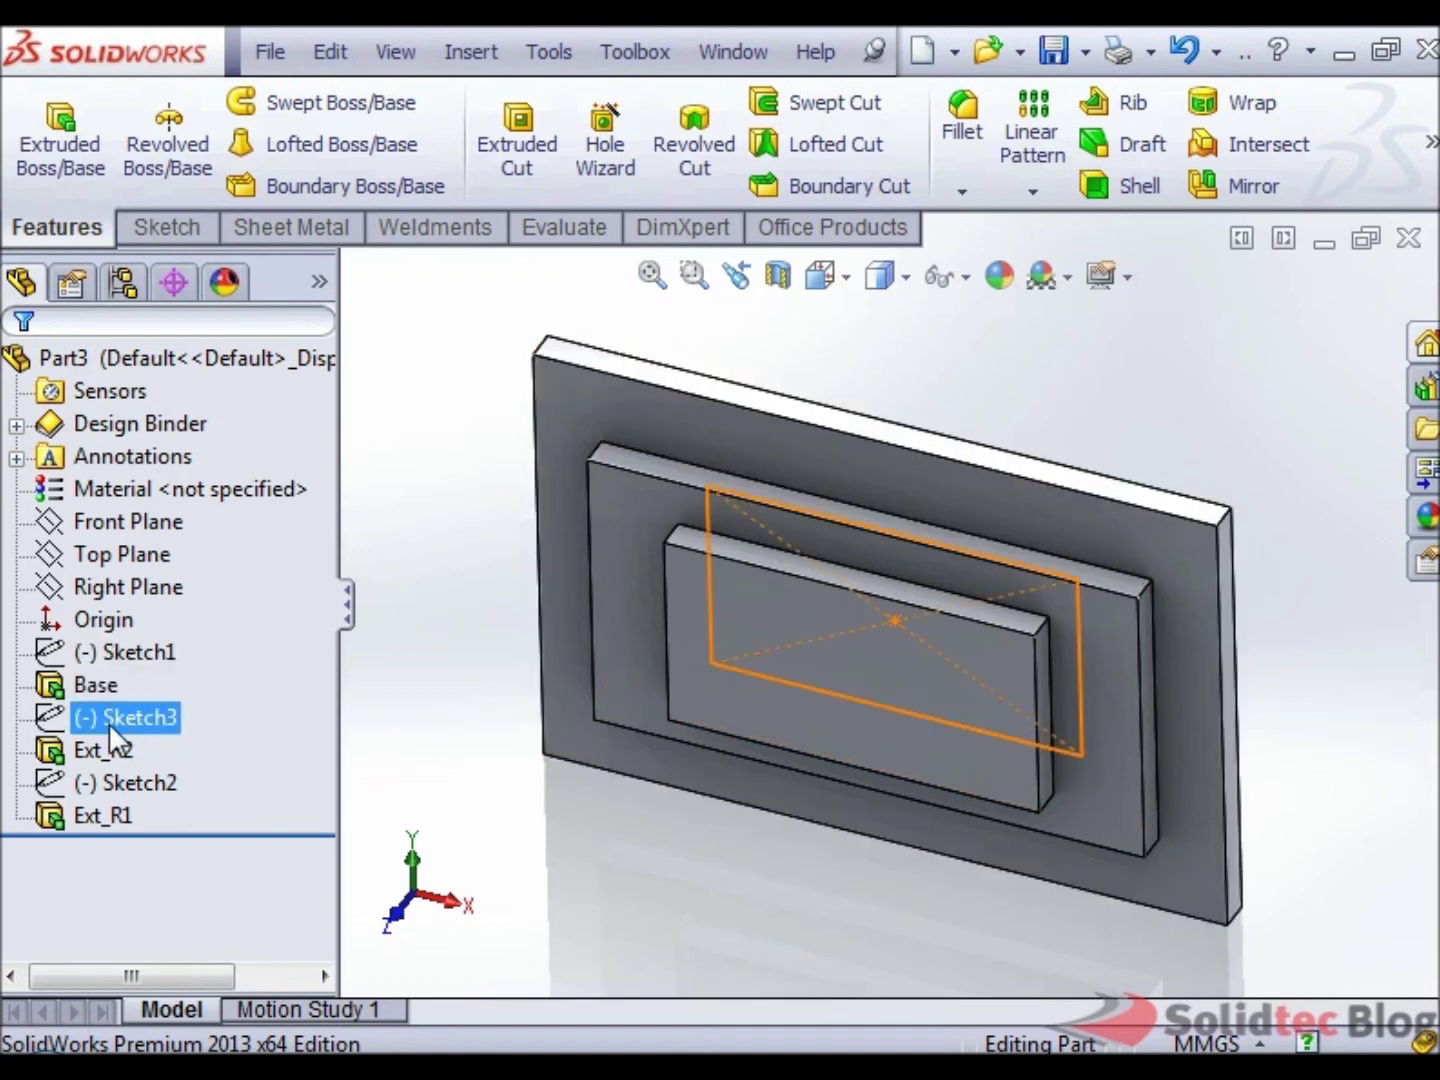
left_click(100, 750)
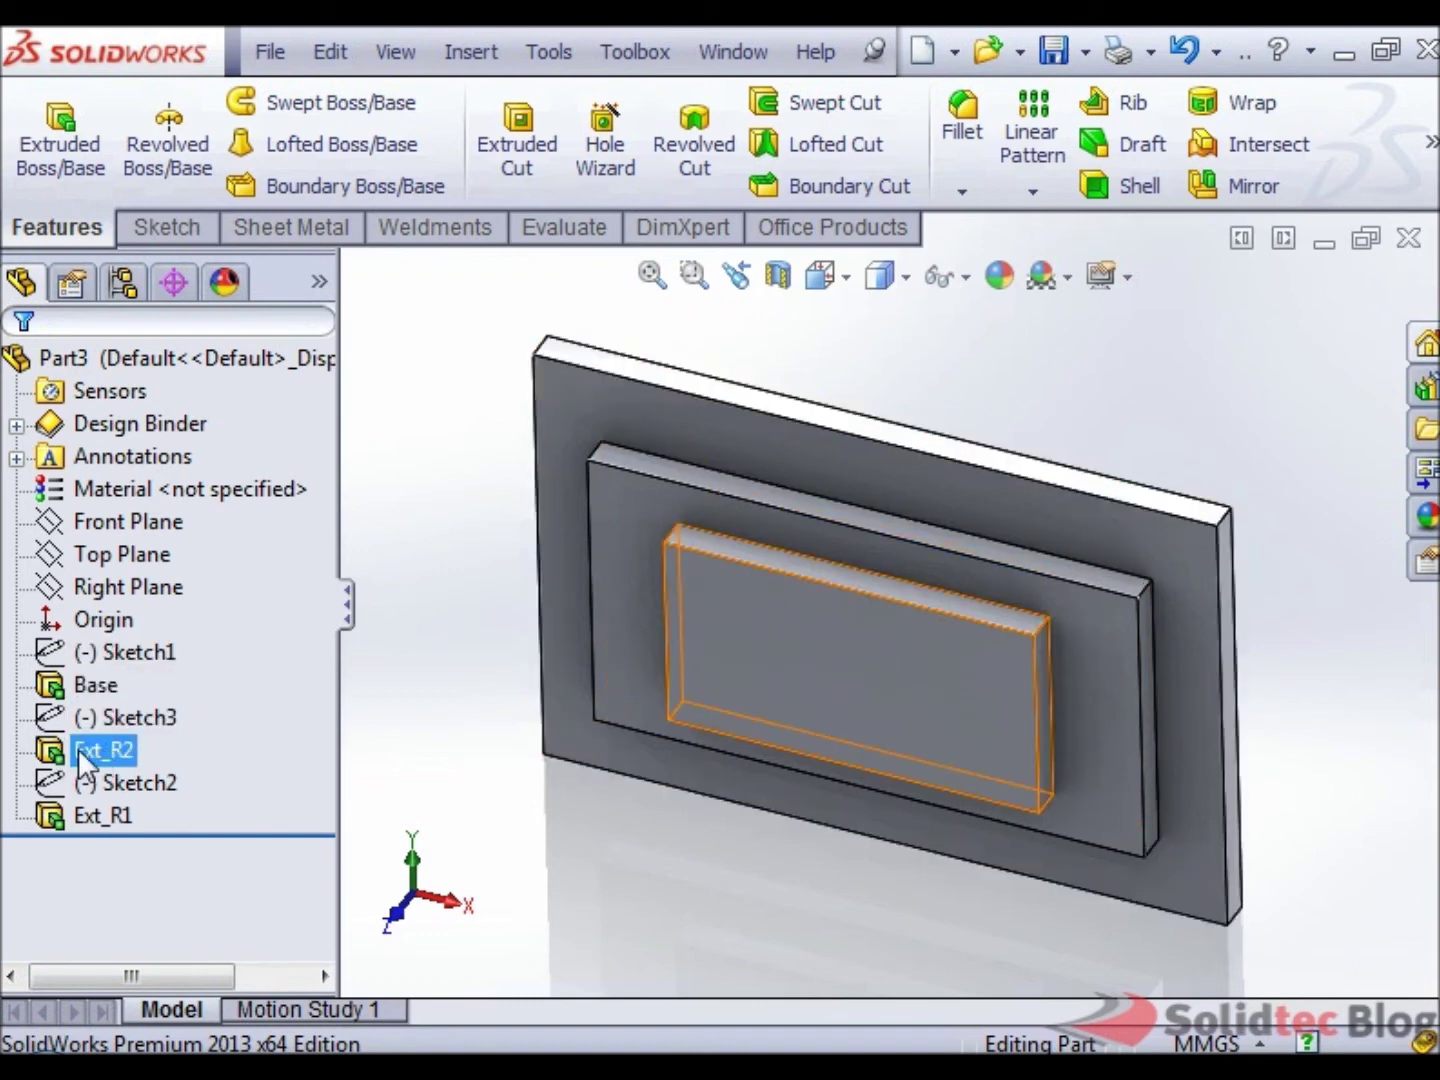
Step: Open Sketch3 for editing in the flat feature tree to check which features are available, and exit the sketch
left_click(105, 815)
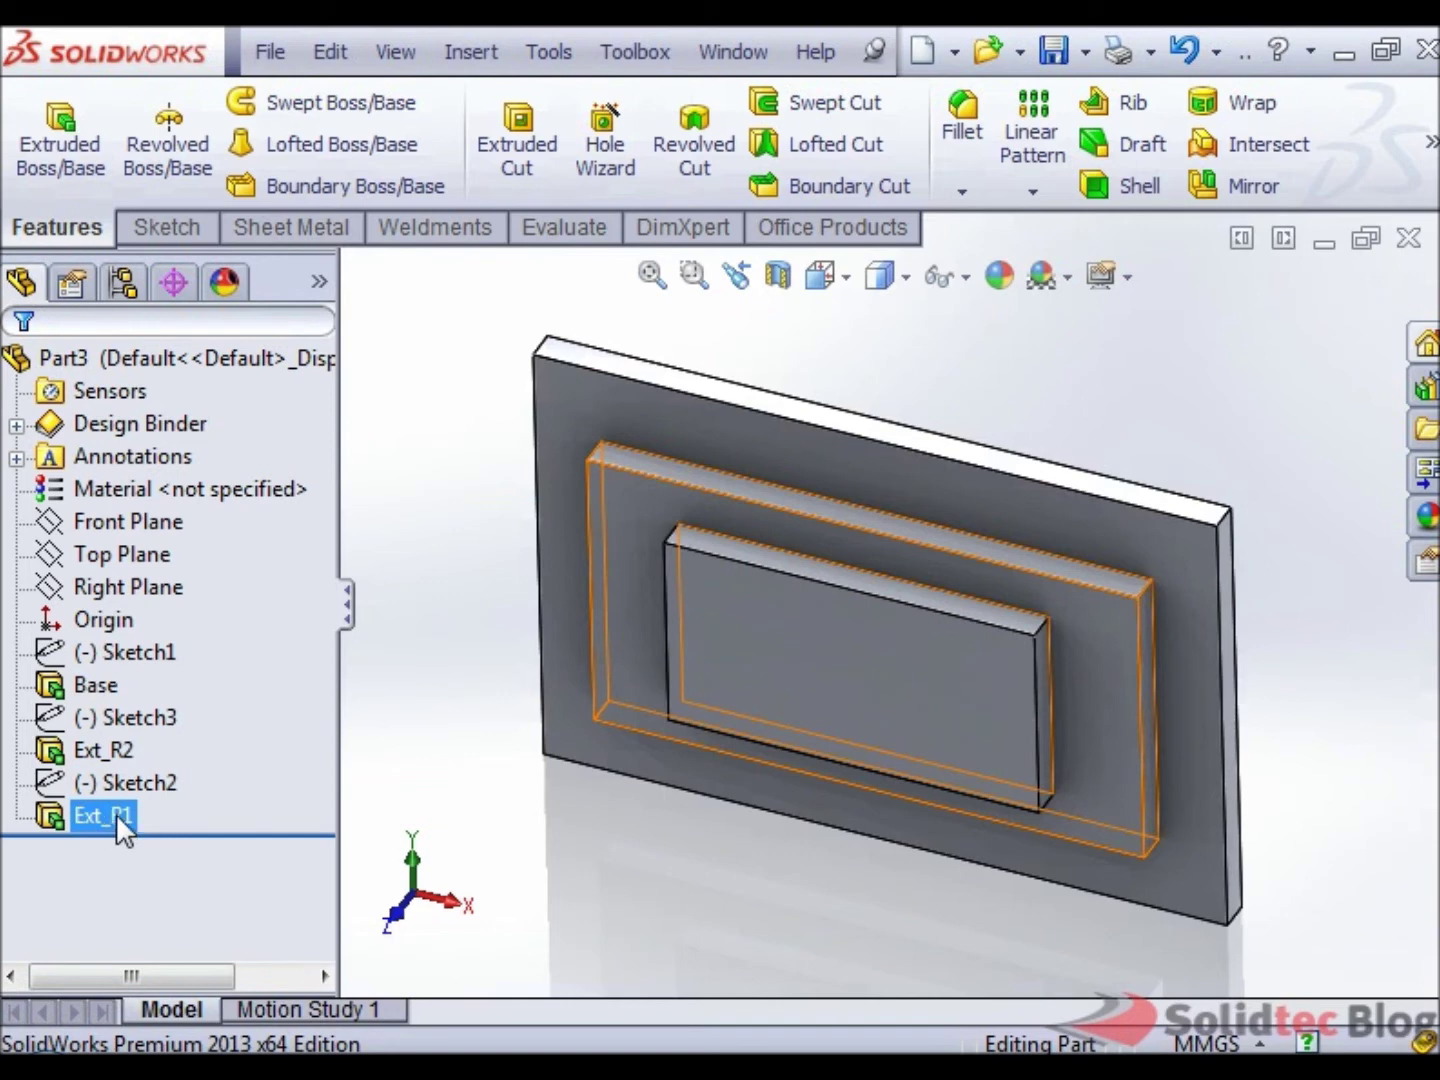
left_click(118, 779)
left_click(137, 712)
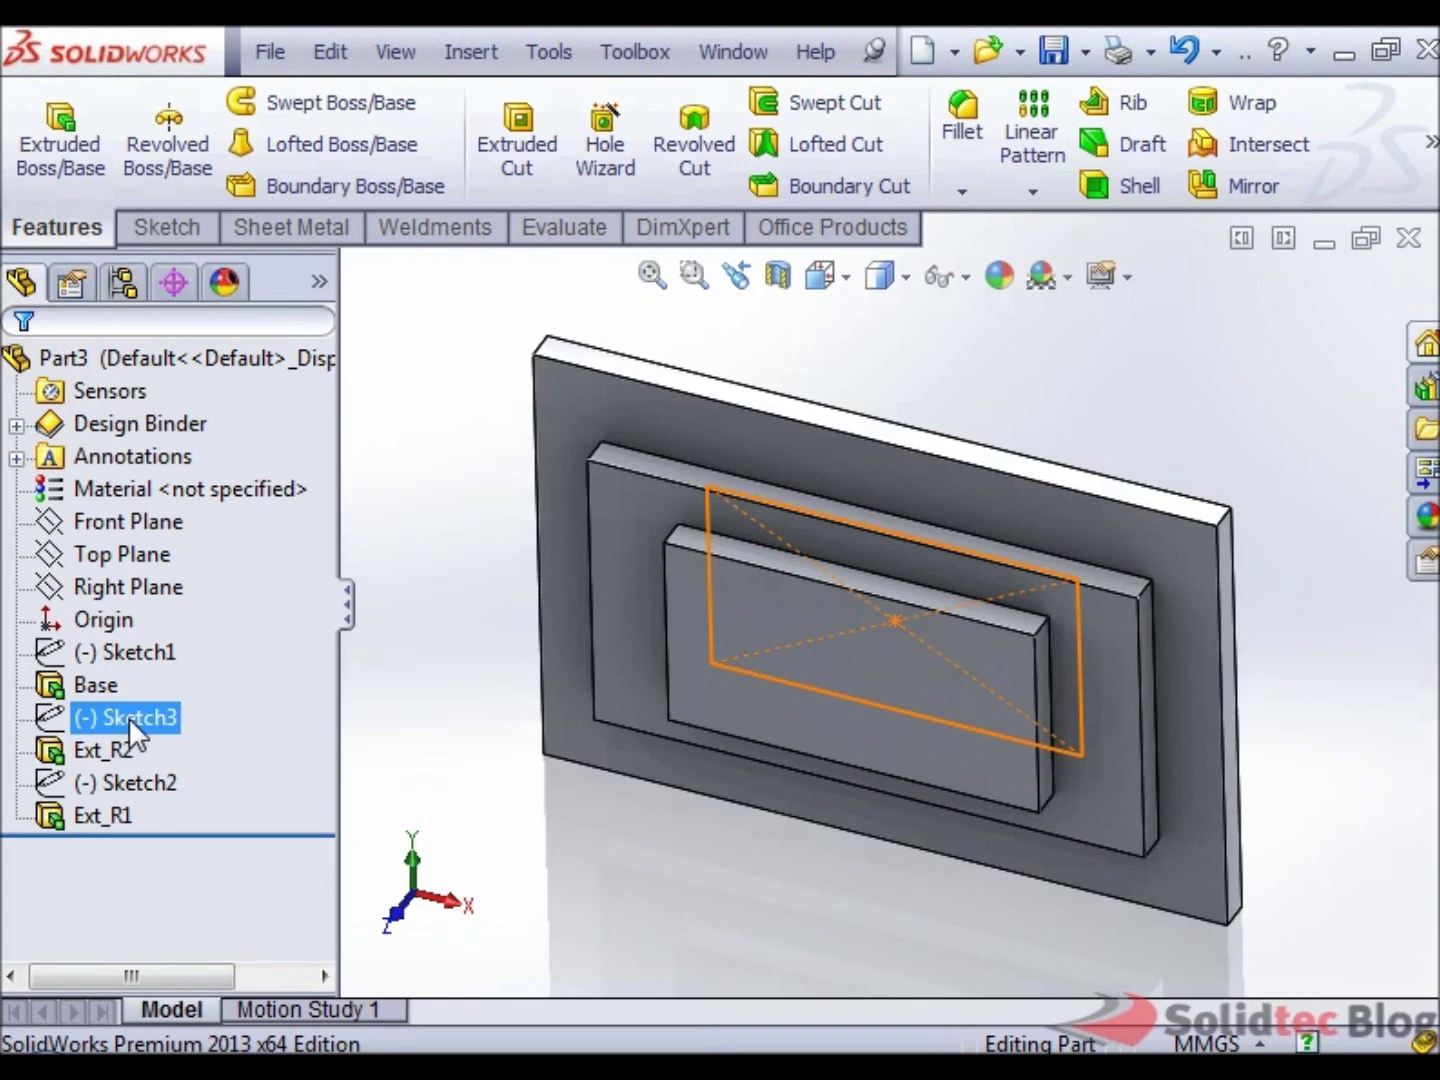
right_click(128, 716)
left_click(160, 568)
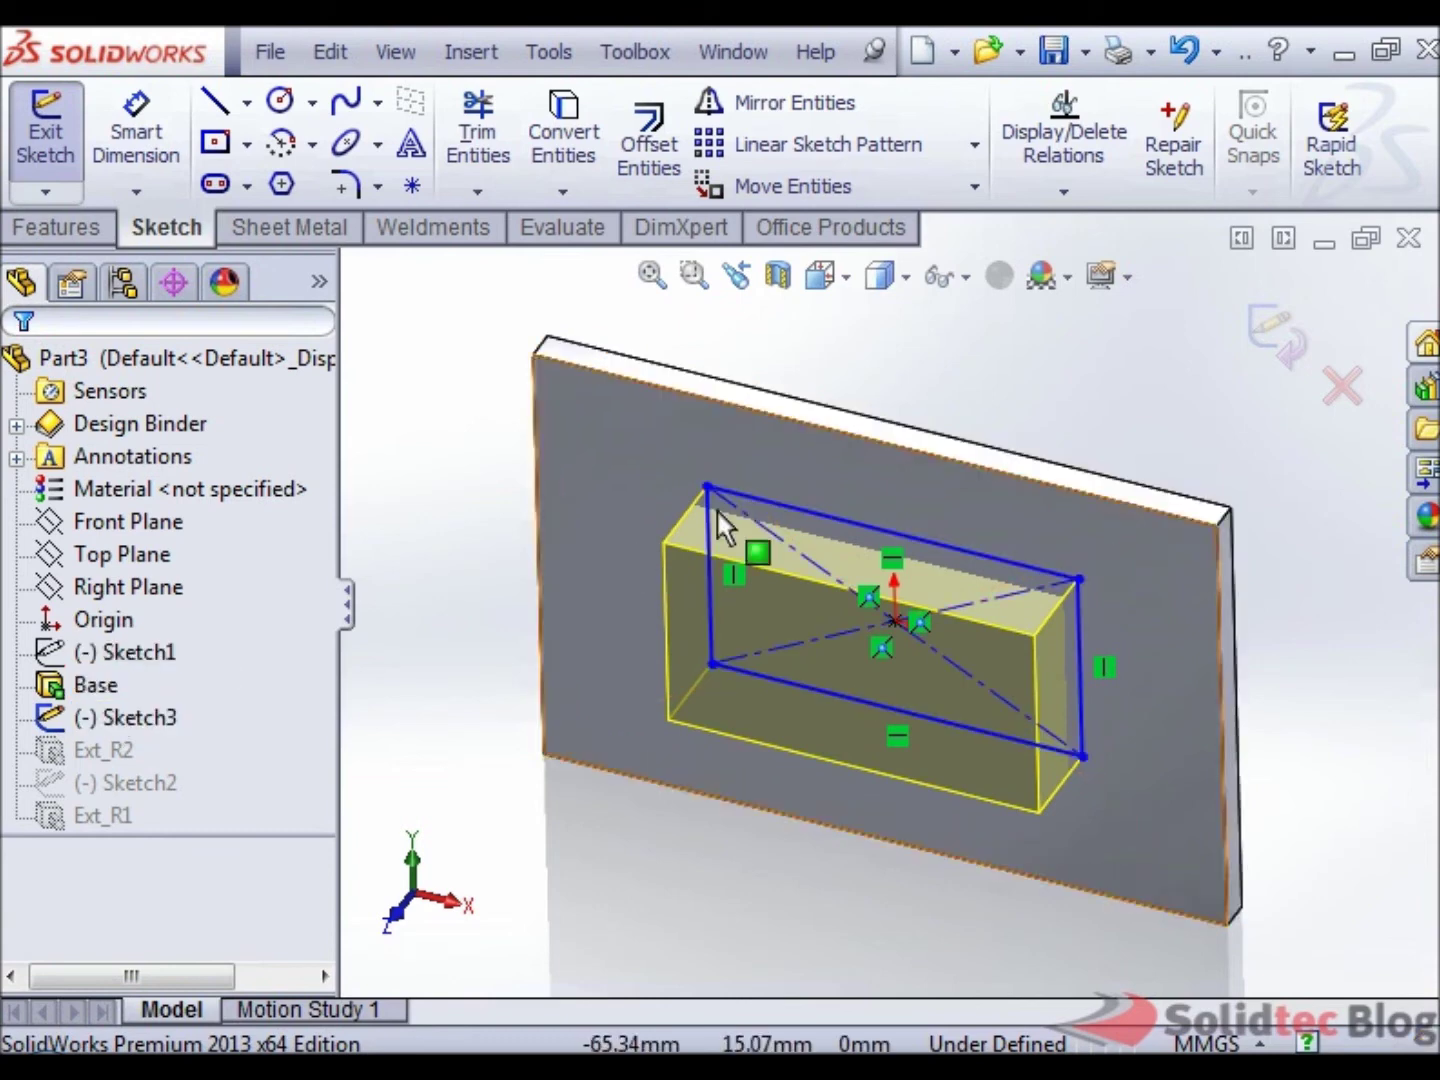
left_click(1290, 333)
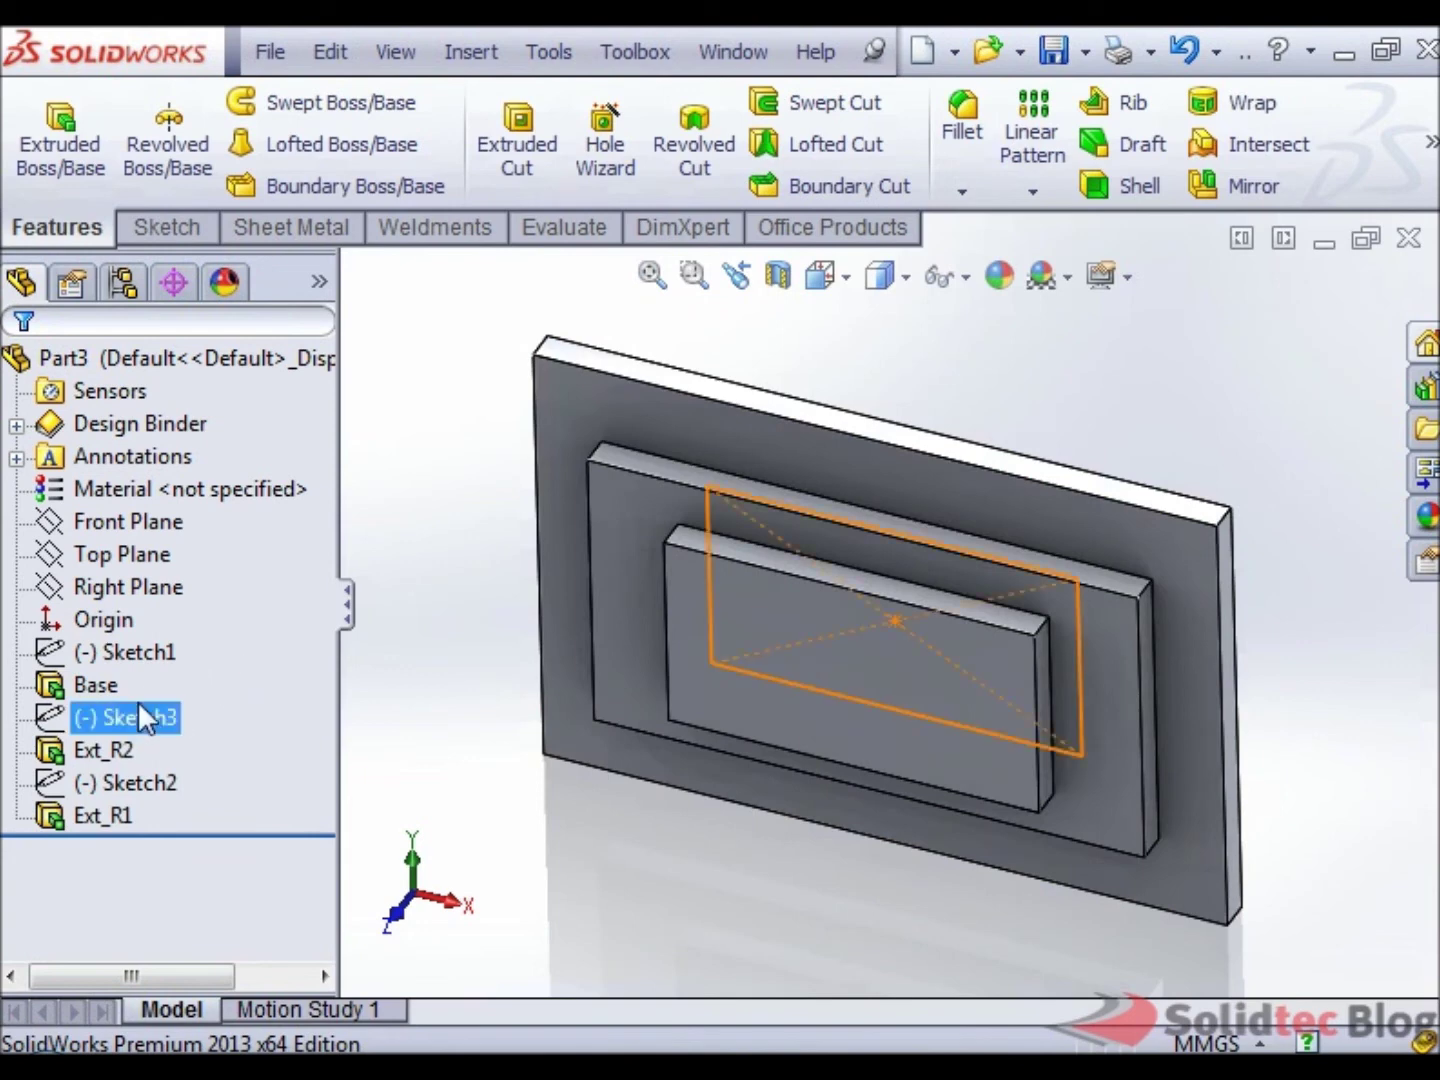
Step: Examine the items that precede Sketch2 in the flat feature tree, down to Ext_R2
left_click(113, 752)
left_click(96, 553)
left_click(122, 421)
left_click(139, 488)
left_click(112, 751)
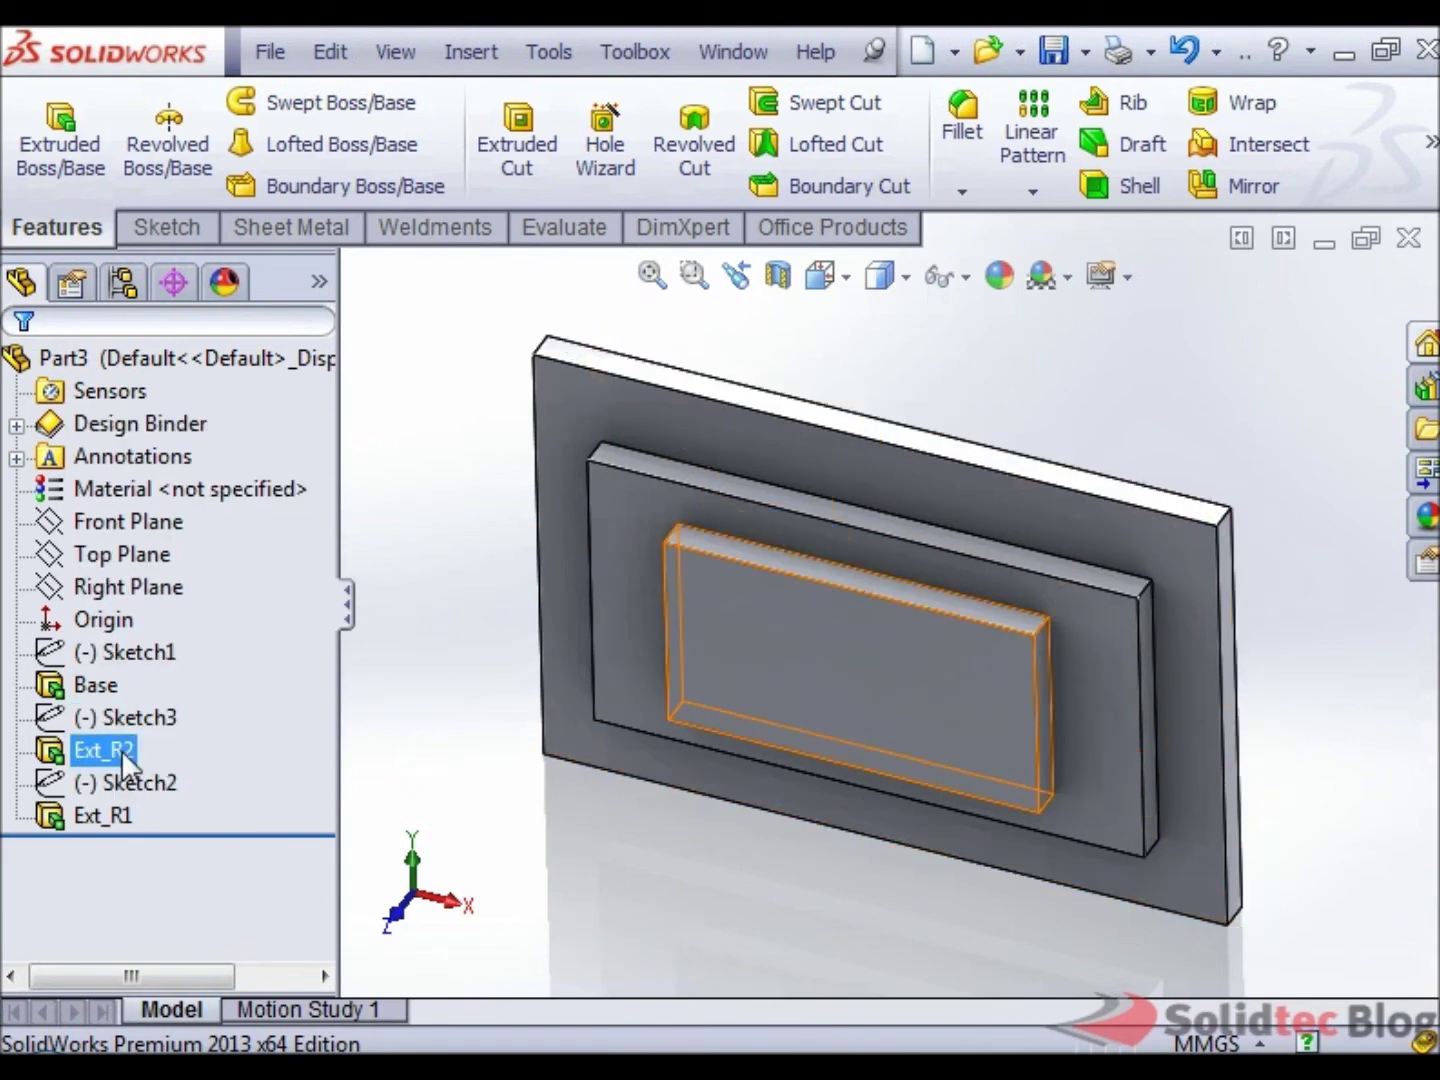
Step: Open Sketch2 for editing, check the availability of Sketch1, Sketch3, Ext_R2 and Ext_R1, and exit the sketch
left_click(140, 785)
right_click(142, 786)
left_click(165, 597)
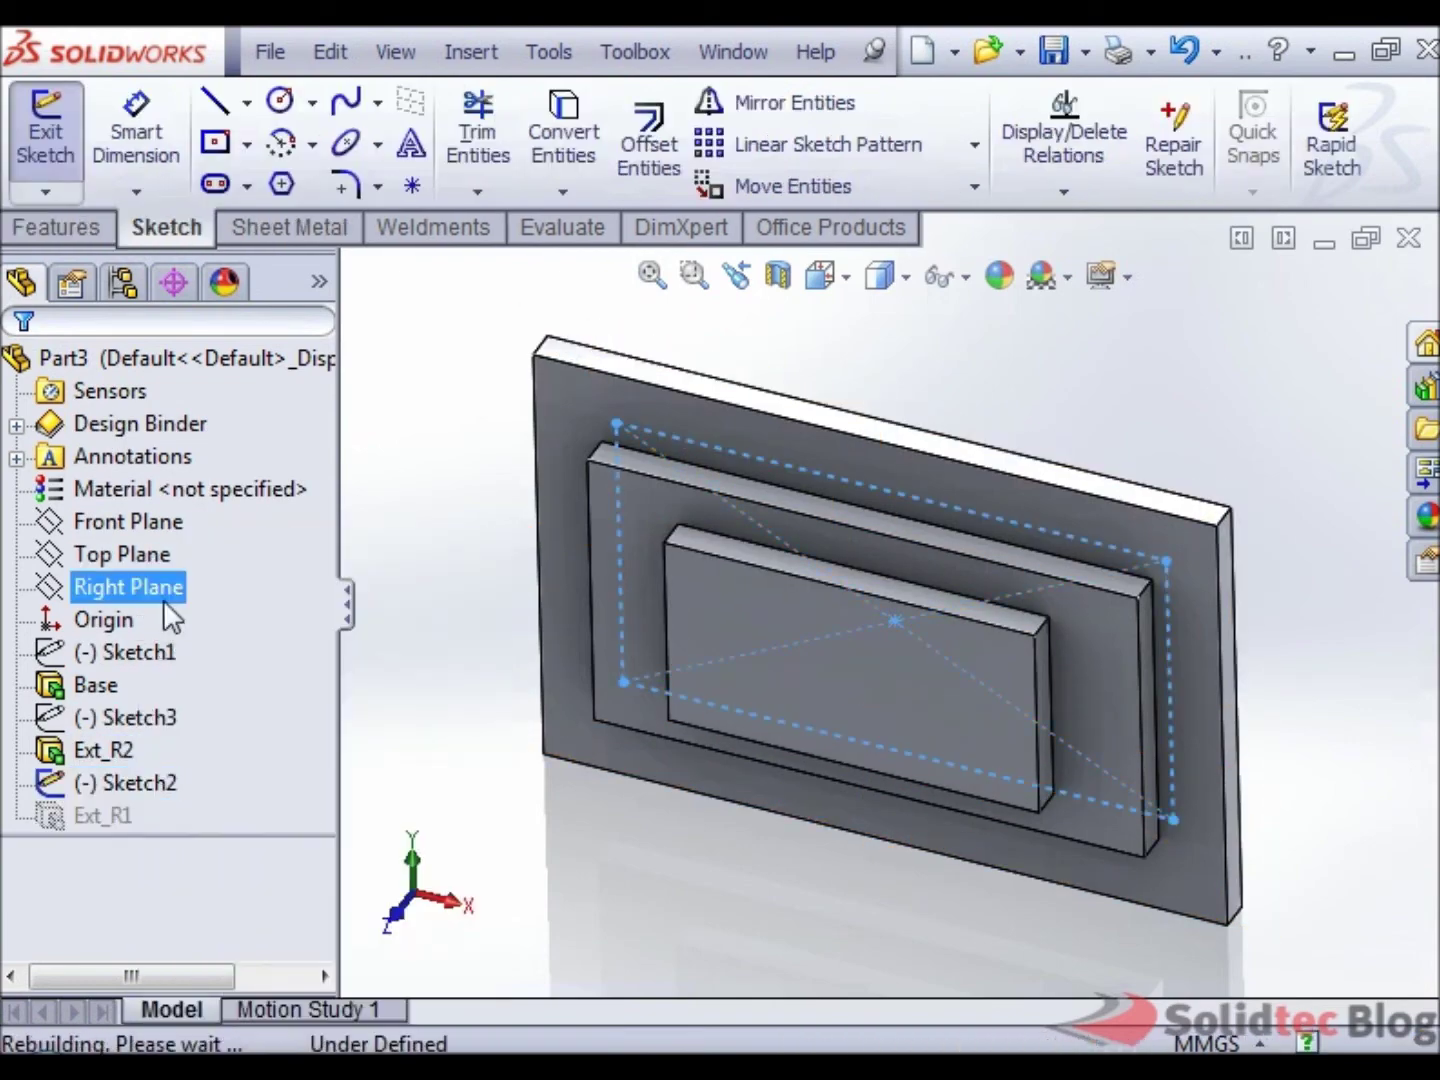
left_click(127, 781)
left_click(100, 712)
left_click(98, 658)
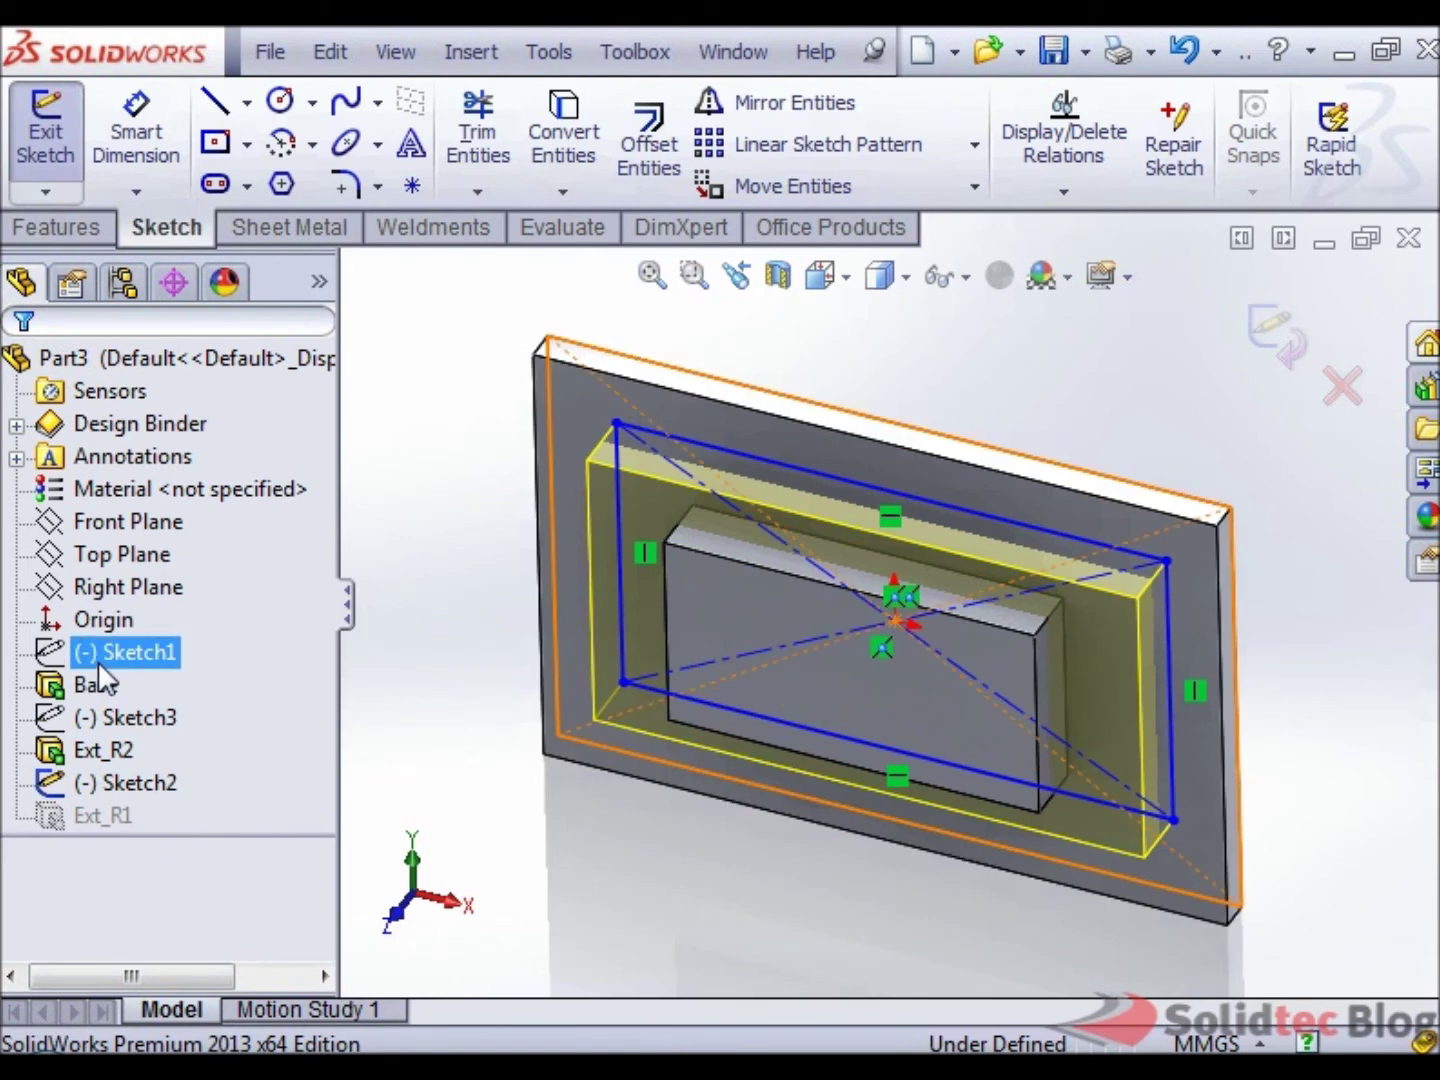
left_click(100, 750)
left_click(98, 813)
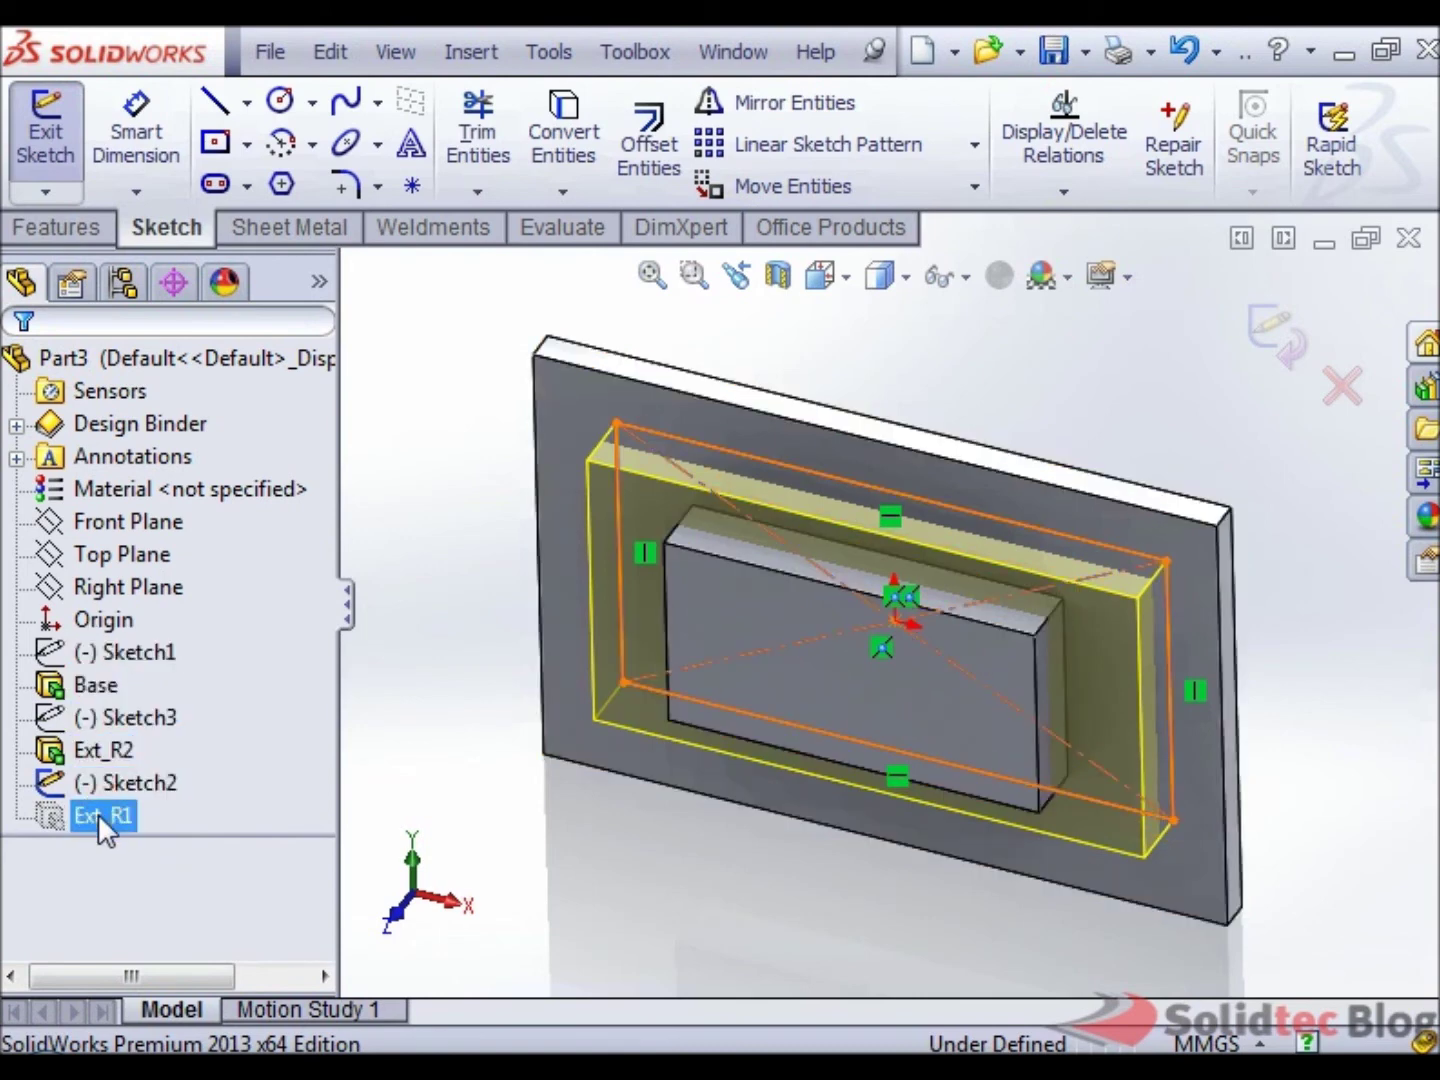
key("Escape")
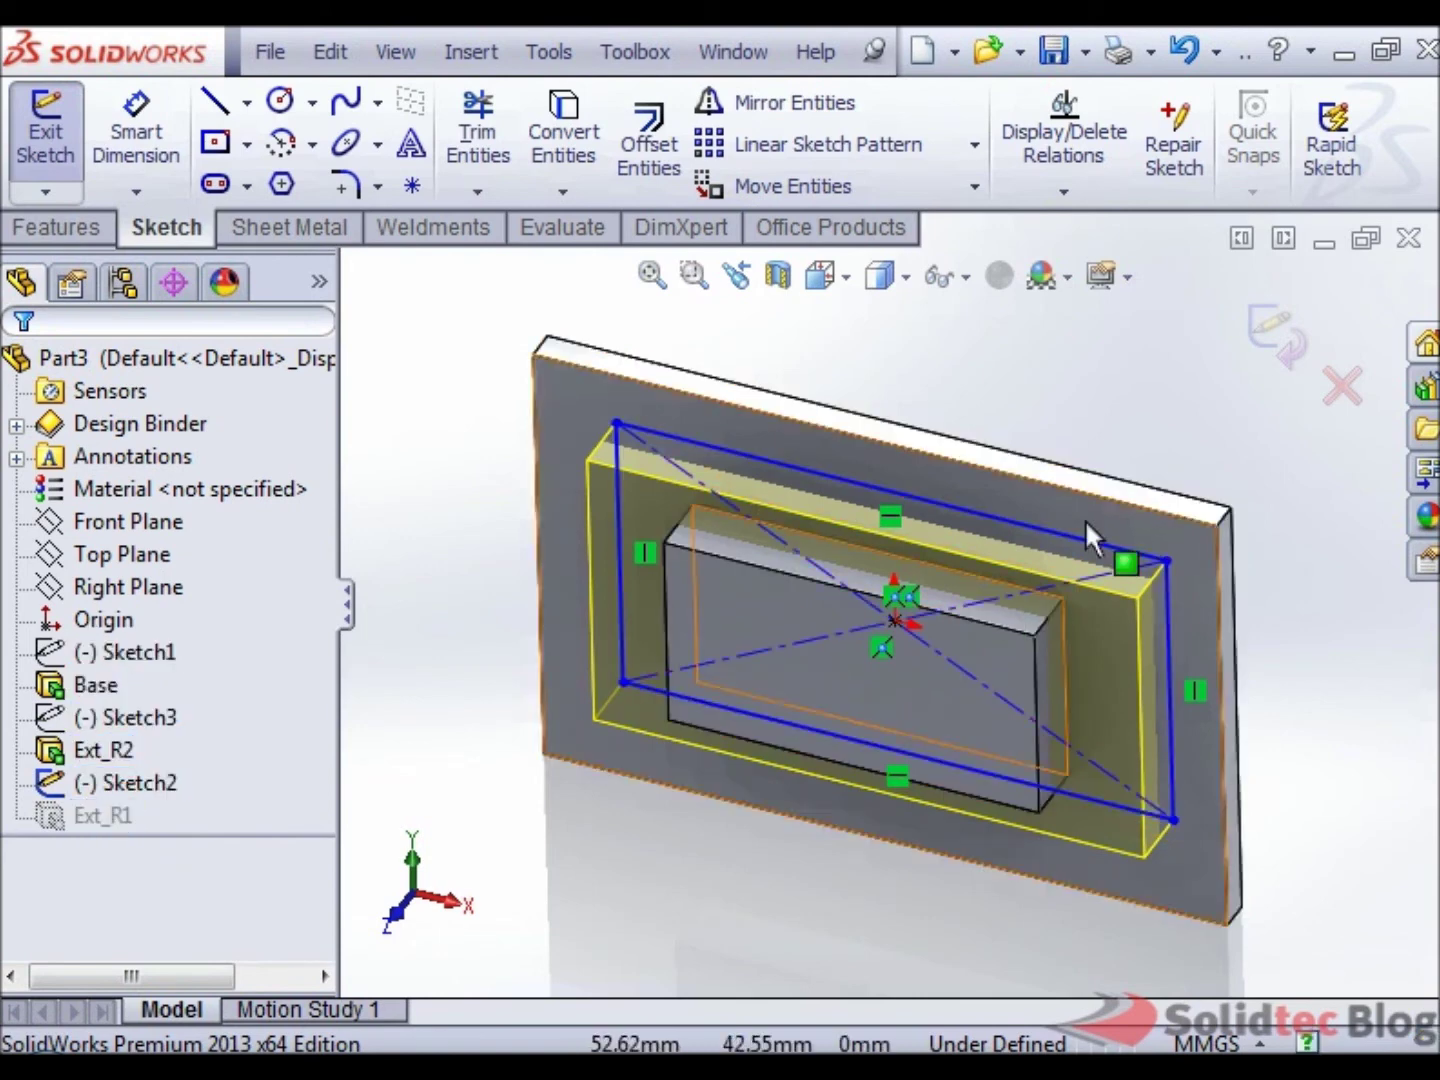
left_click(1269, 349)
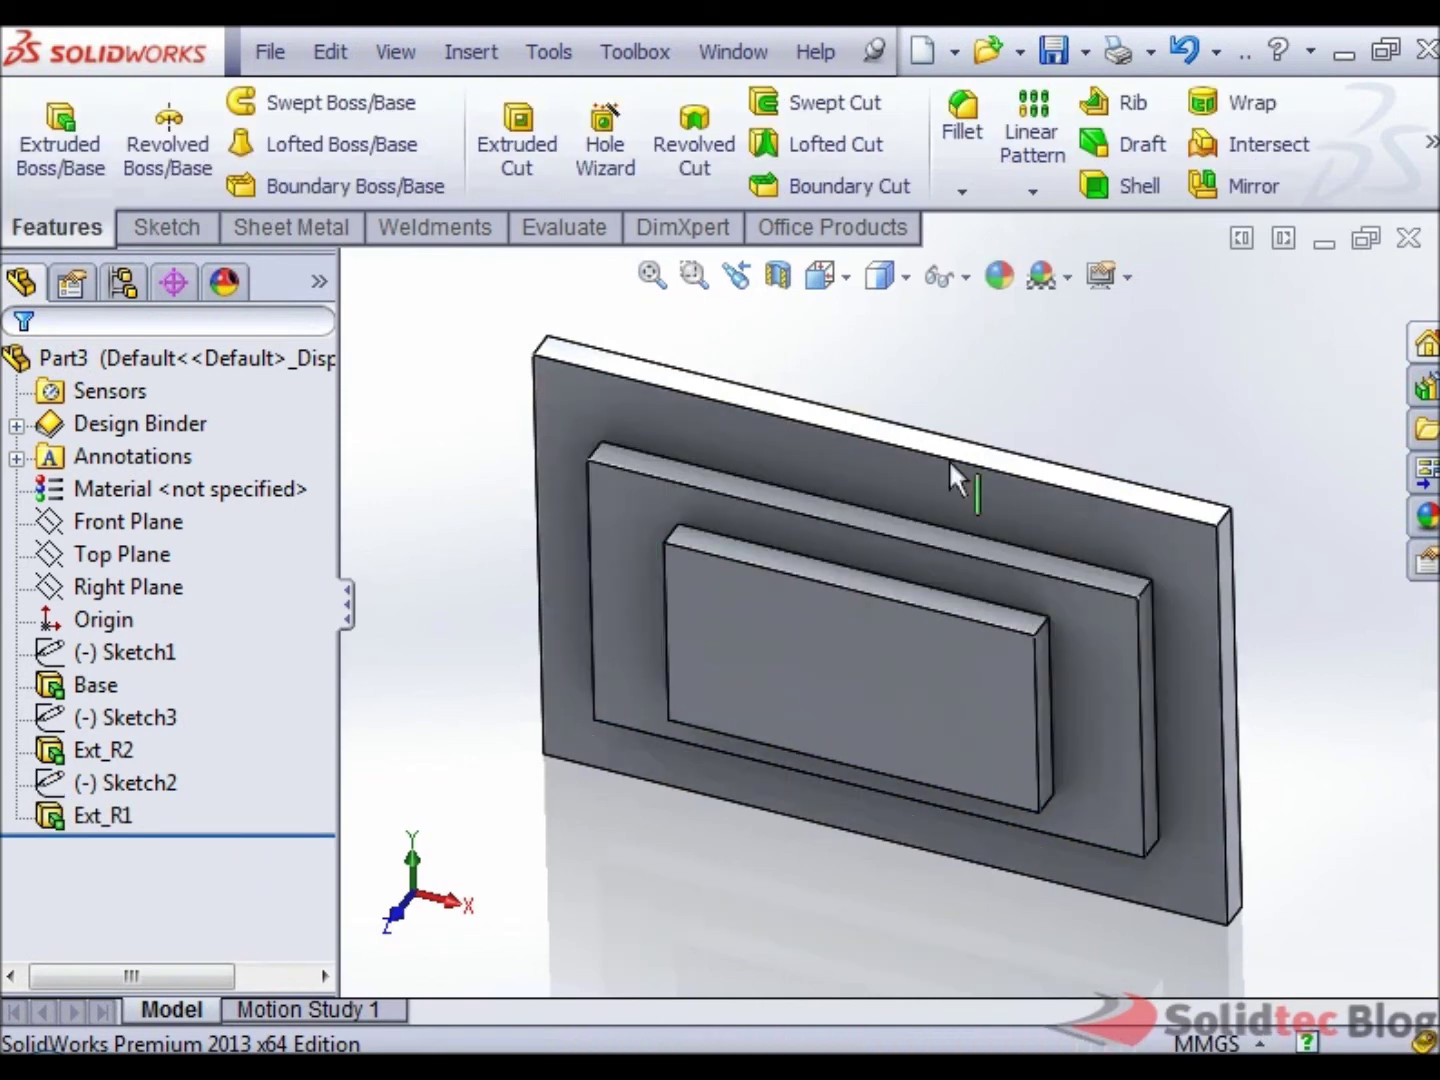
Step: Switch to SolidWorks Help, read the FeatureManager Design Tree Views topic including the features that still absorb items, and close Help
key("alt+Tab")
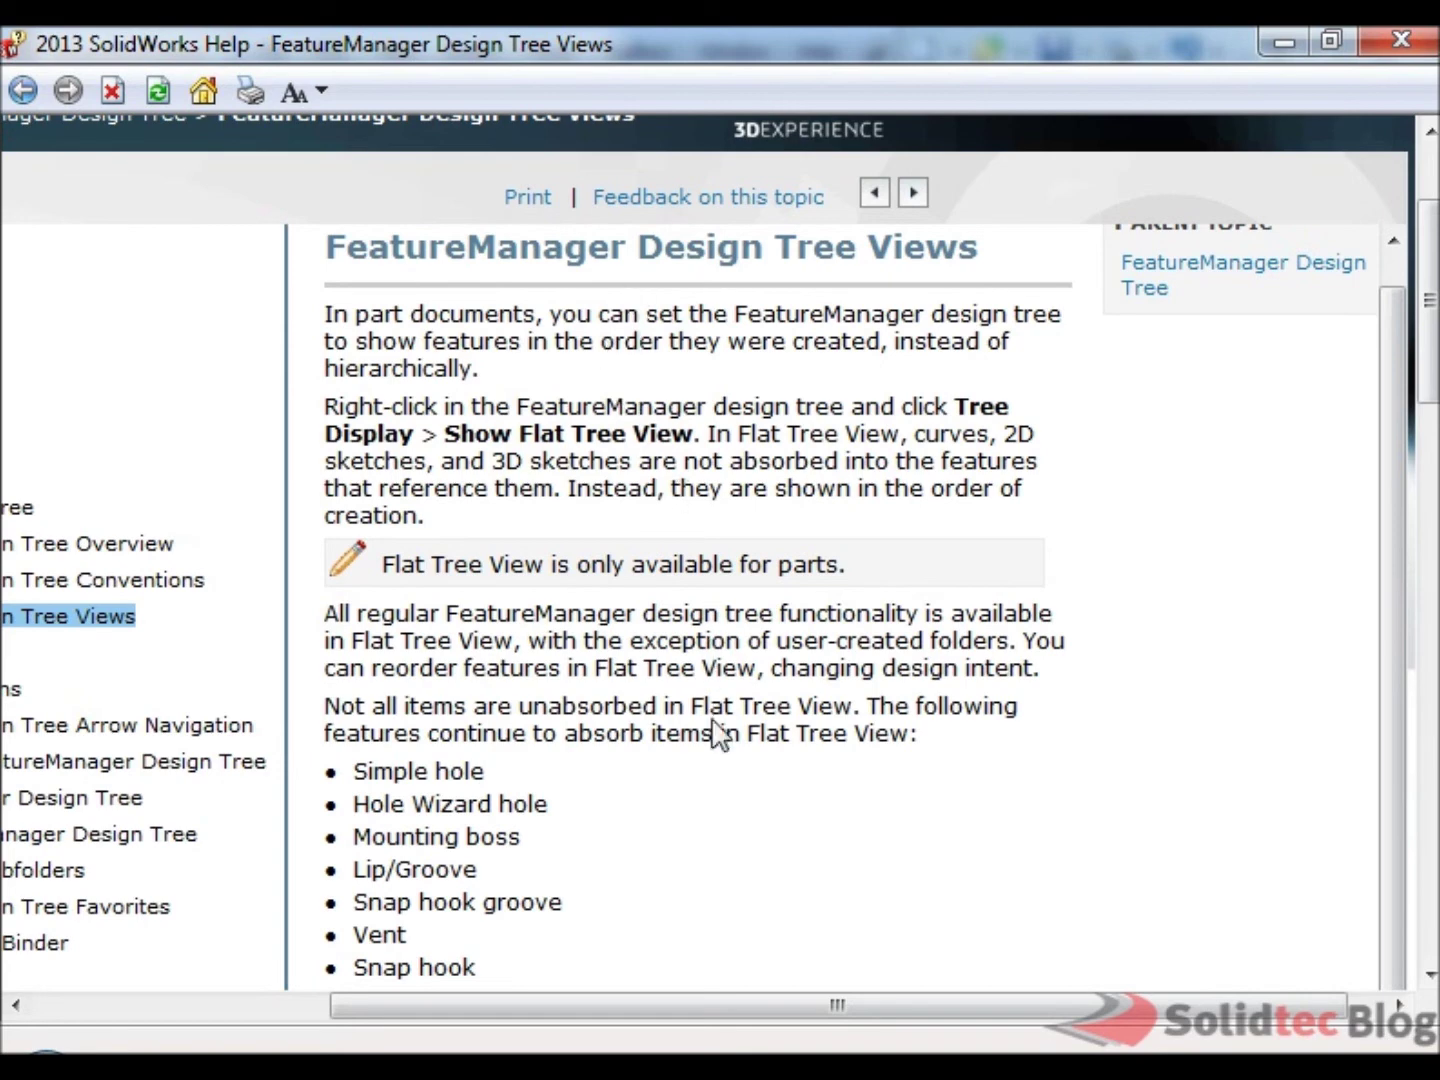
scroll(715, 735, "down", 2)
scroll(619, 712, "down", 2)
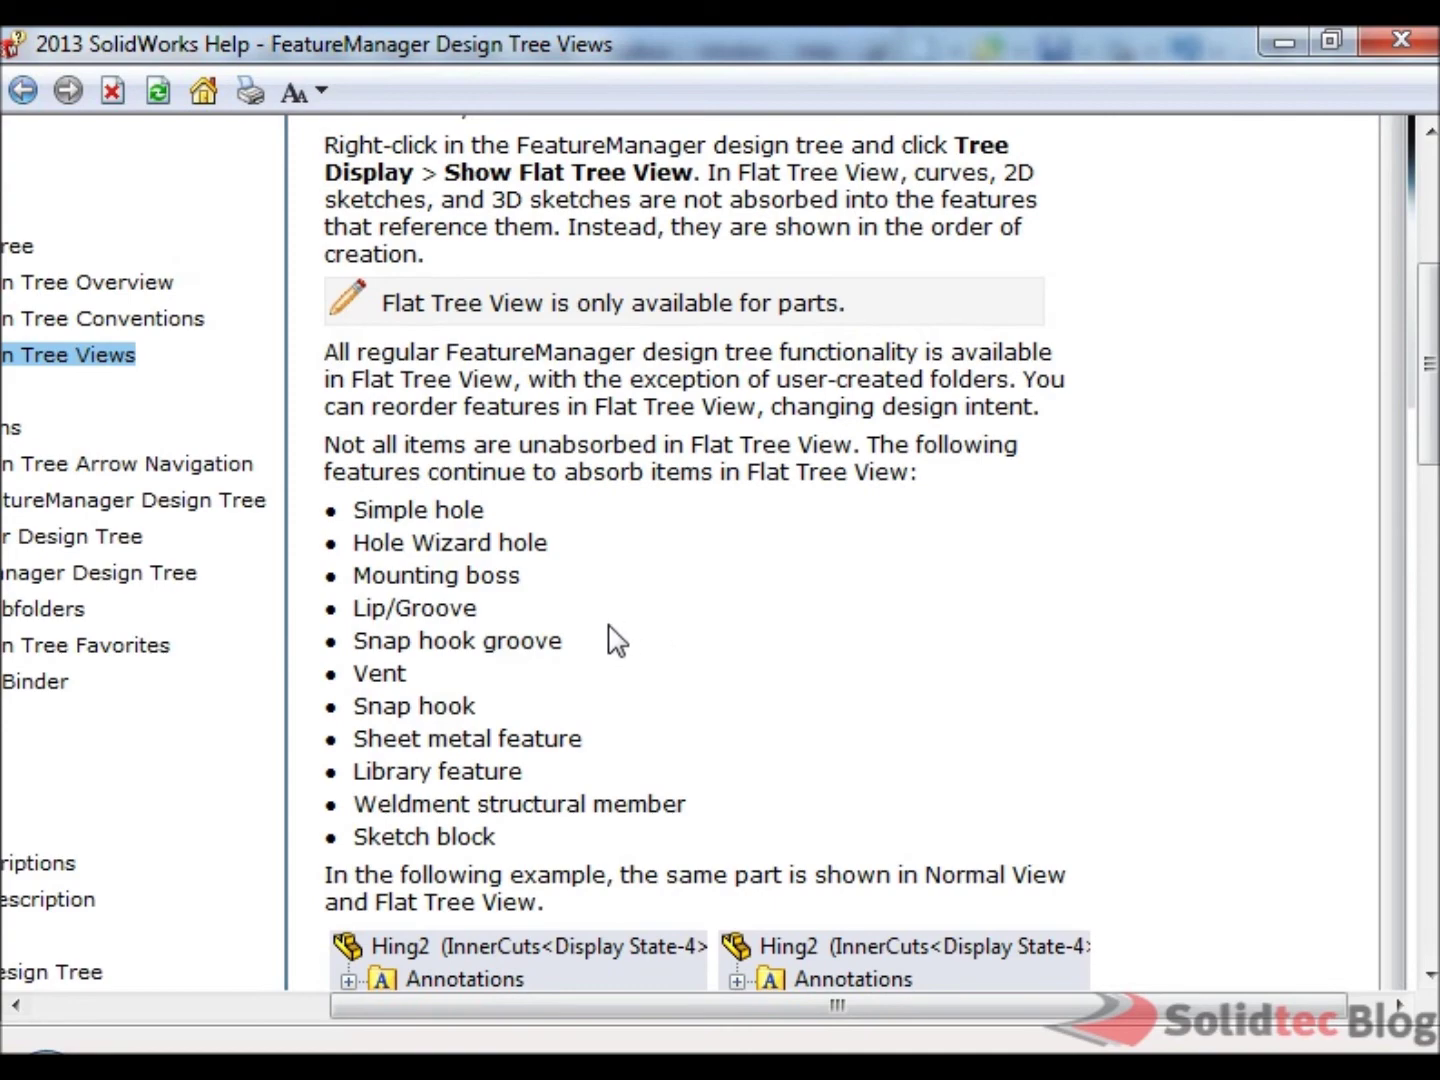
left_click(1400, 41)
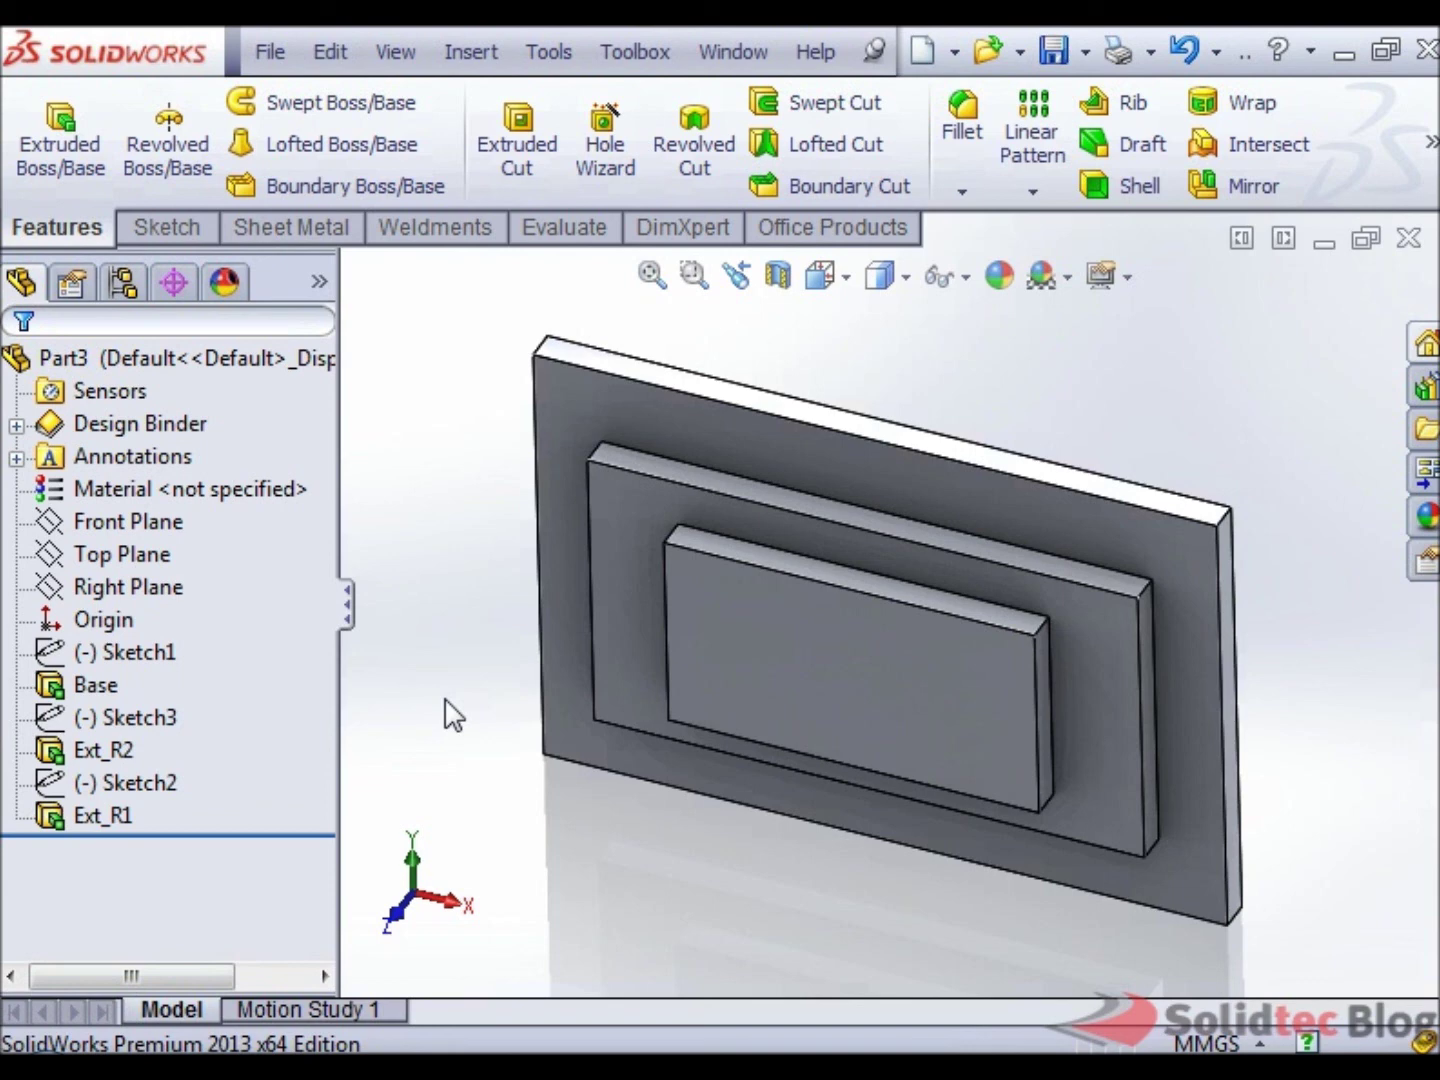
Step: Return the part's feature tree from the flat tree view to the hierarchical view
key("ctrl+z")
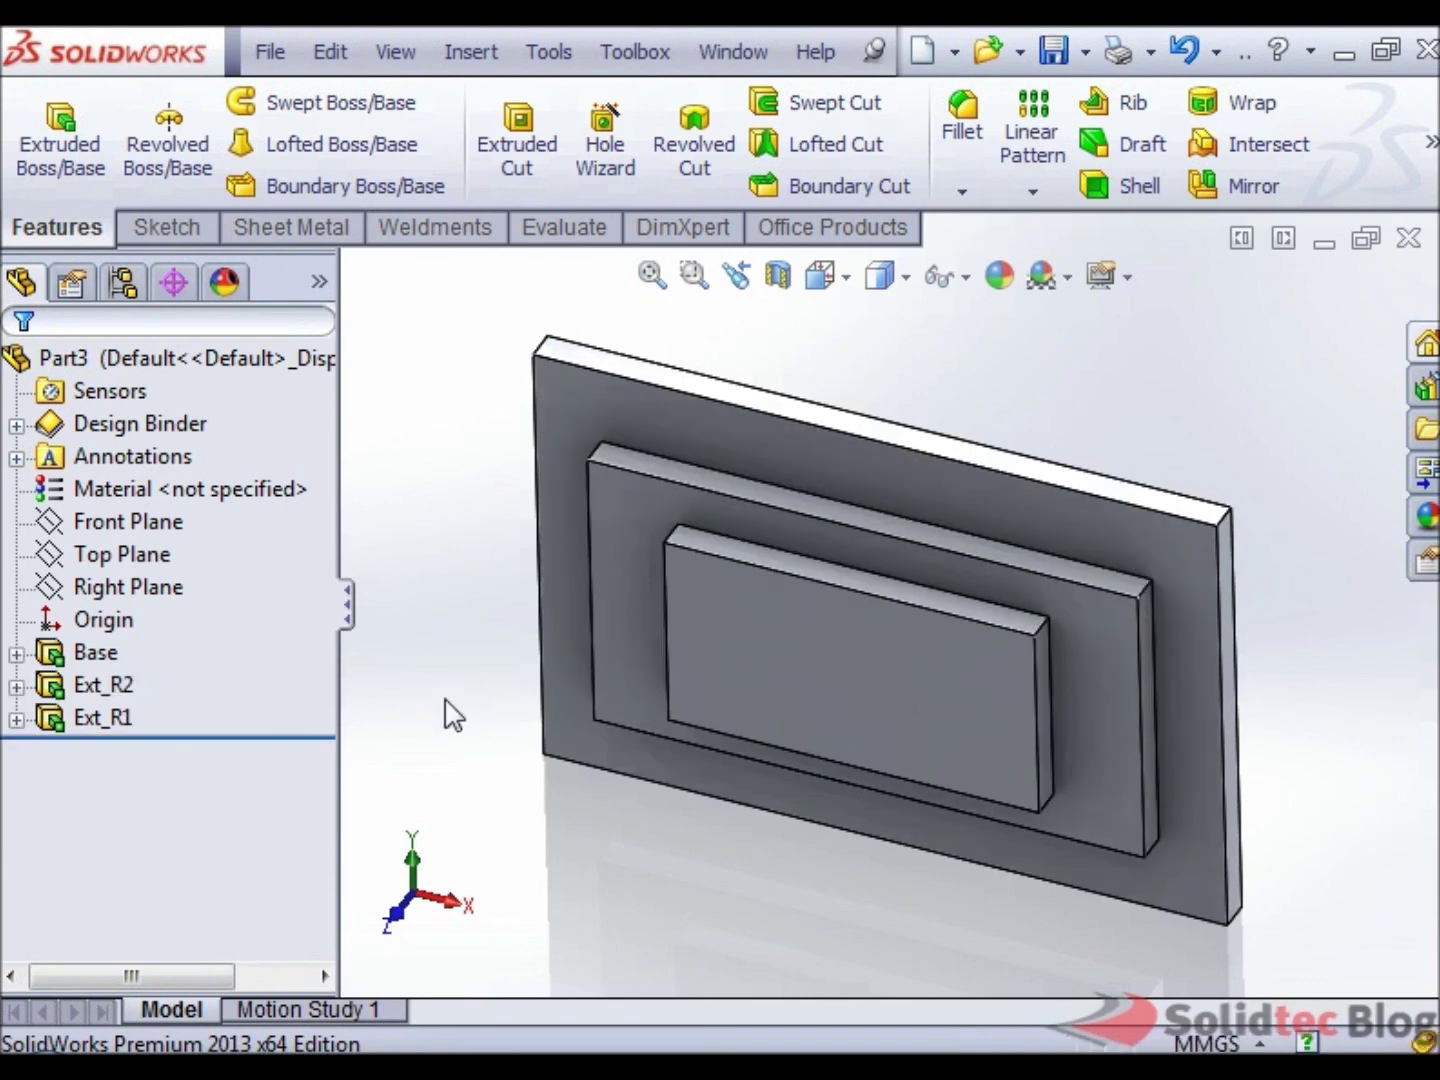